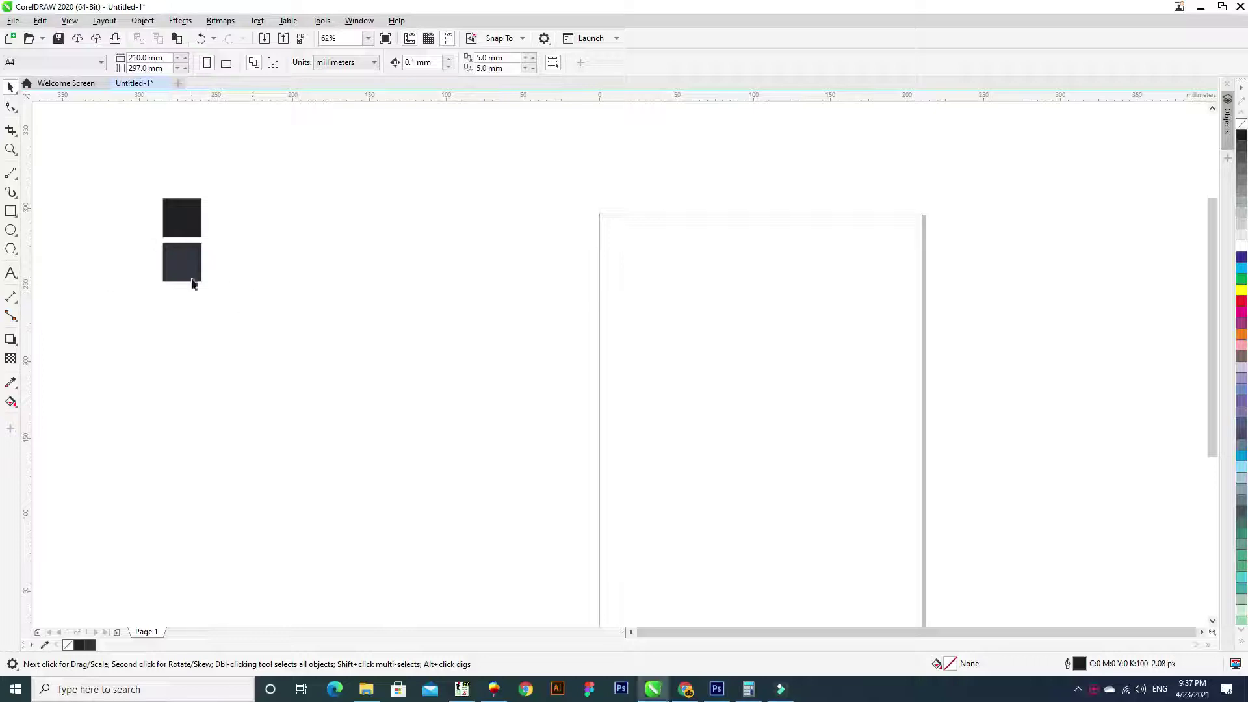
# Step: Set the document units to pixels and draw a 3000 × 3000 px square left of the page
pyautogui.click(338, 62)
pyautogui.click(329, 132)
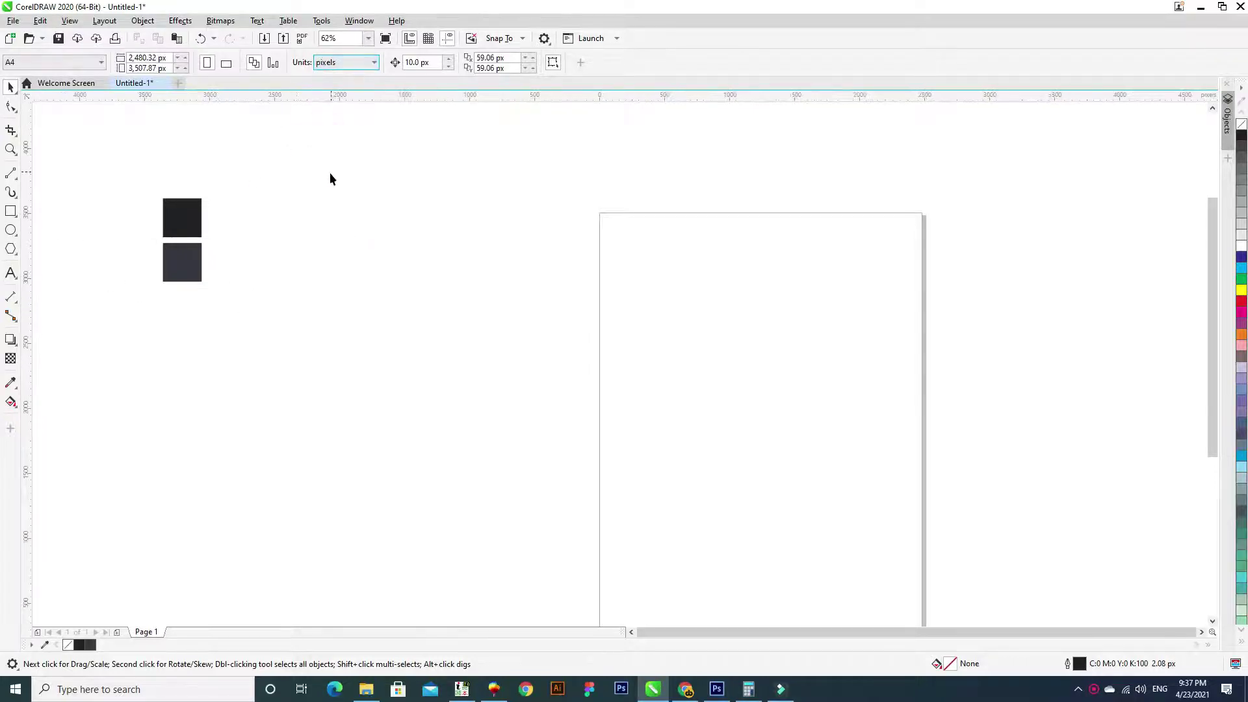
pyautogui.press('F6')
pyautogui.moveTo(273, 207); pyautogui.dragTo(520, 414)
pyautogui.write('3000')
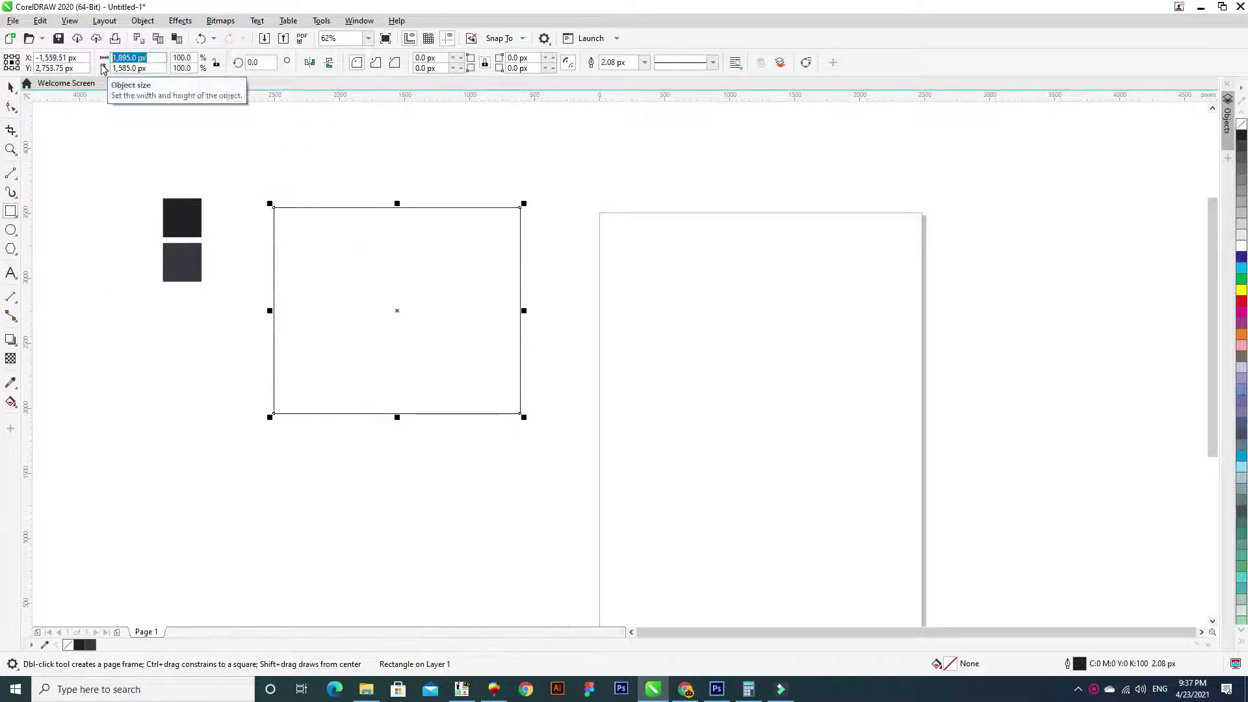
pyautogui.press('Return')
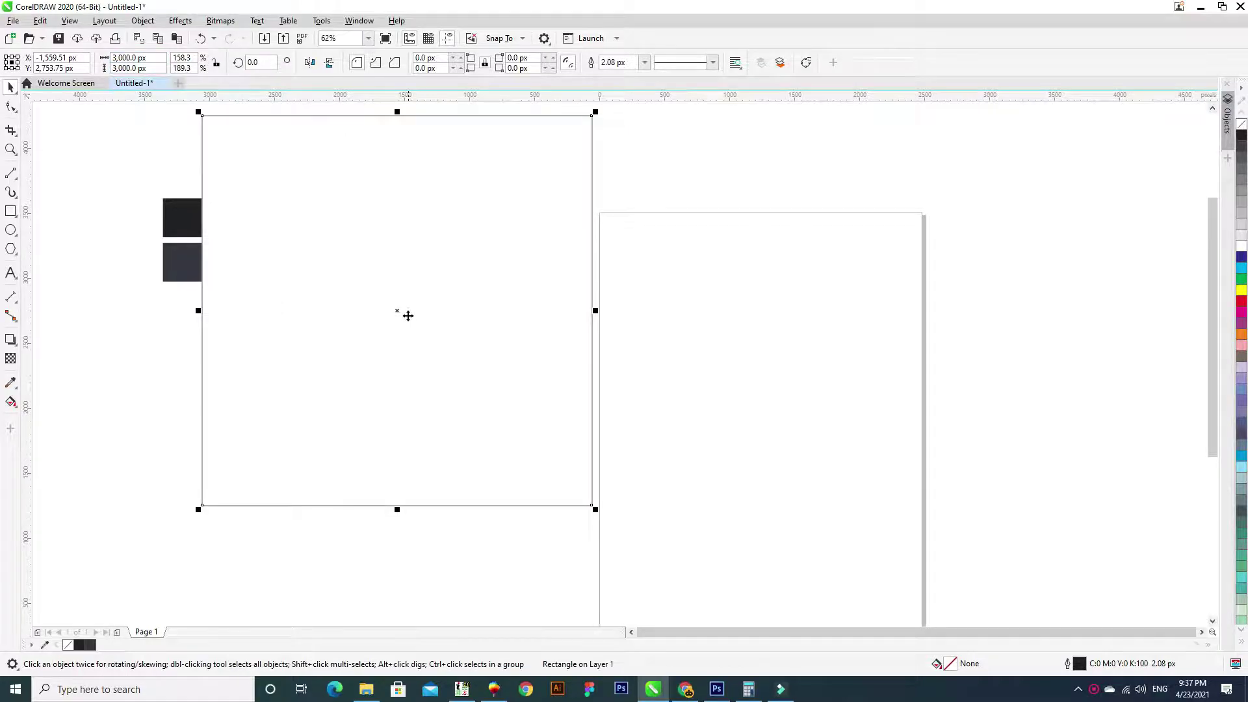
# Step: Select the square and bring up its fountain (gradient) fill settings instead of a solid fill
pyautogui.click(195, 225)
pyautogui.click(401, 301)
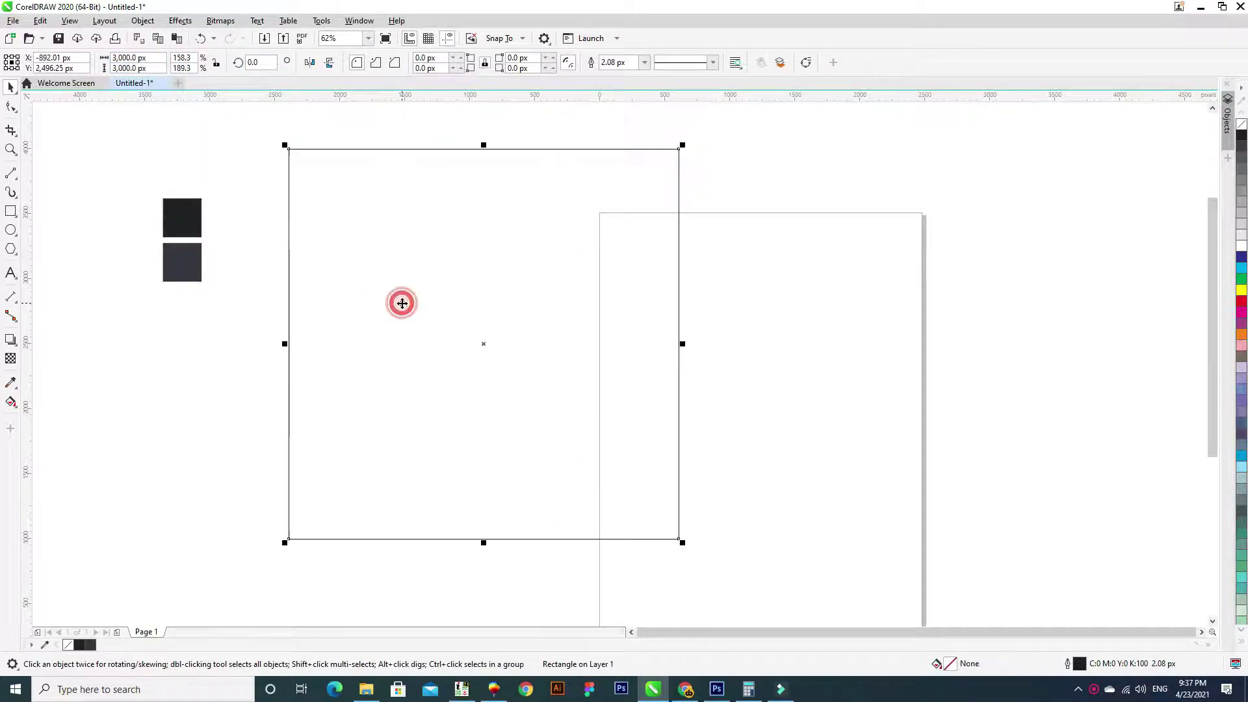
pyautogui.hotkey('shift', 'F11')
pyautogui.press('Escape')
pyautogui.press('F11')
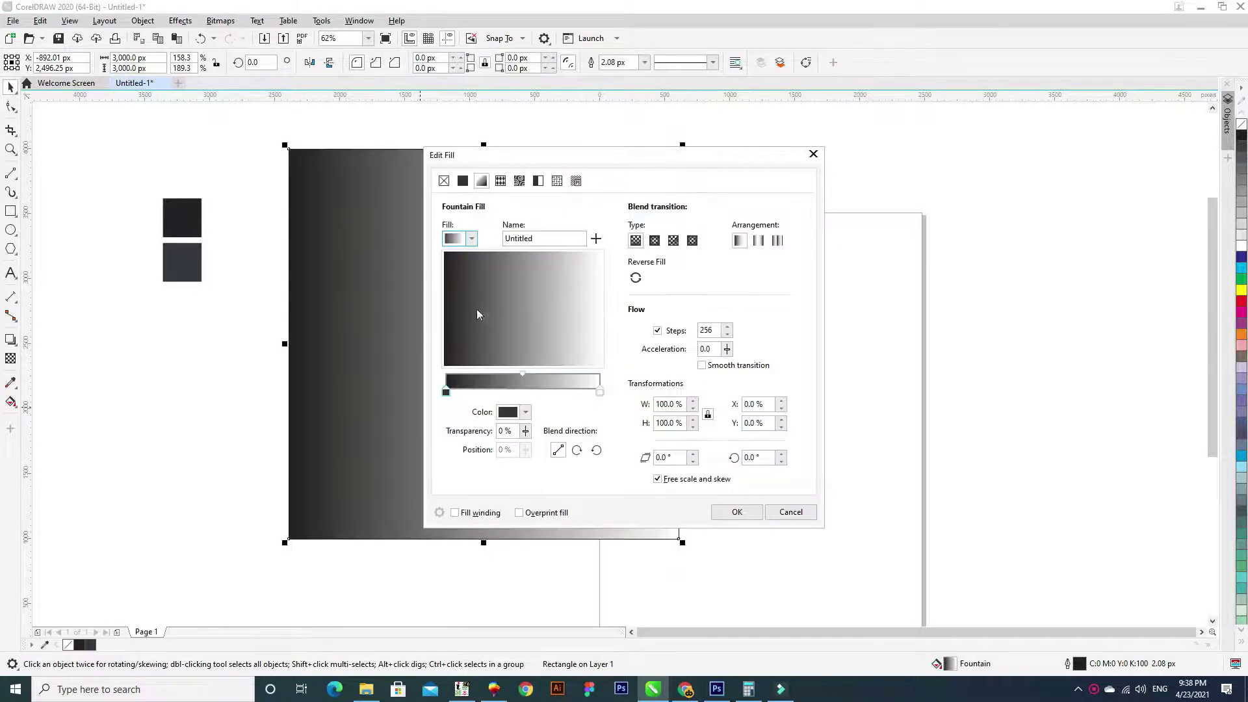
# Step: Sample the darkest swatch colour for the first gradient node and apply the fill
pyautogui.click(525, 412)
pyautogui.click(622, 604)
pyautogui.click(185, 214)
pyautogui.click(692, 506)
pyautogui.click(729, 510)
# Step: Sample a dark swatch for the other node, make the gradient elliptical, and nudge its centre
pyautogui.press('F11')
pyautogui.click(525, 412)
pyautogui.click(622, 604)
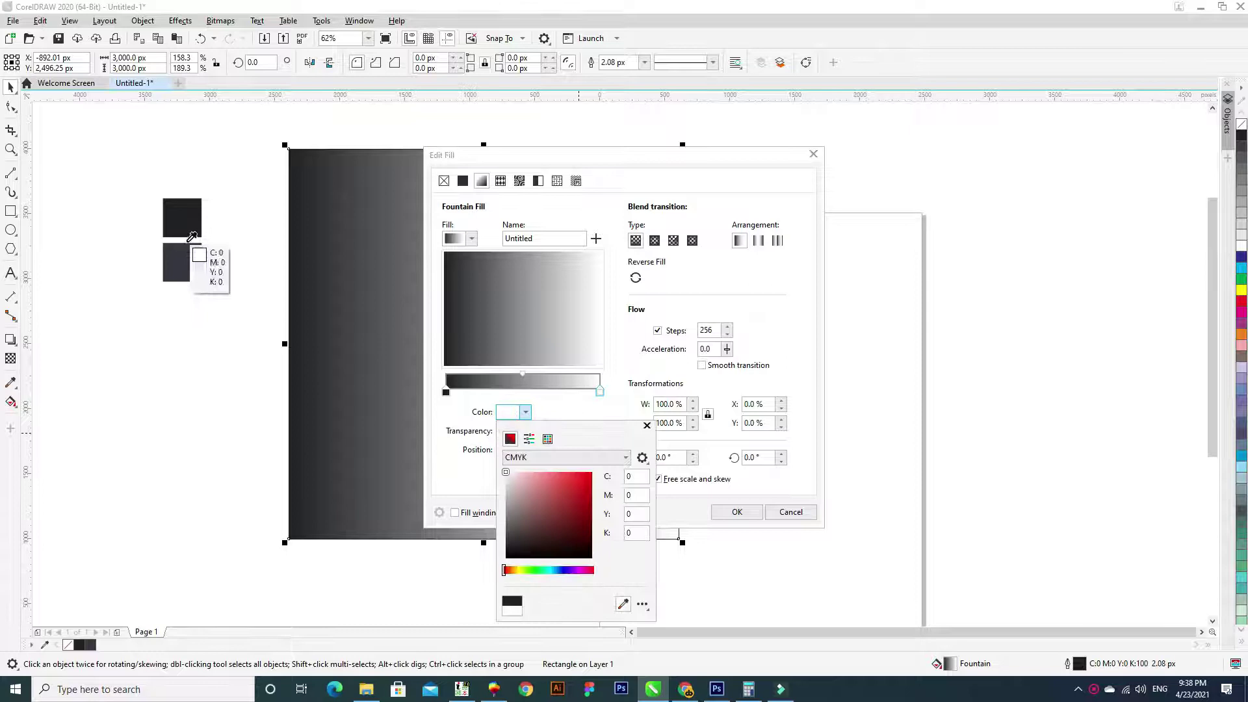
pyautogui.click(185, 262)
pyautogui.click(775, 312)
pyautogui.click(653, 241)
pyautogui.moveTo(563, 296); pyautogui.dragTo(547, 325)
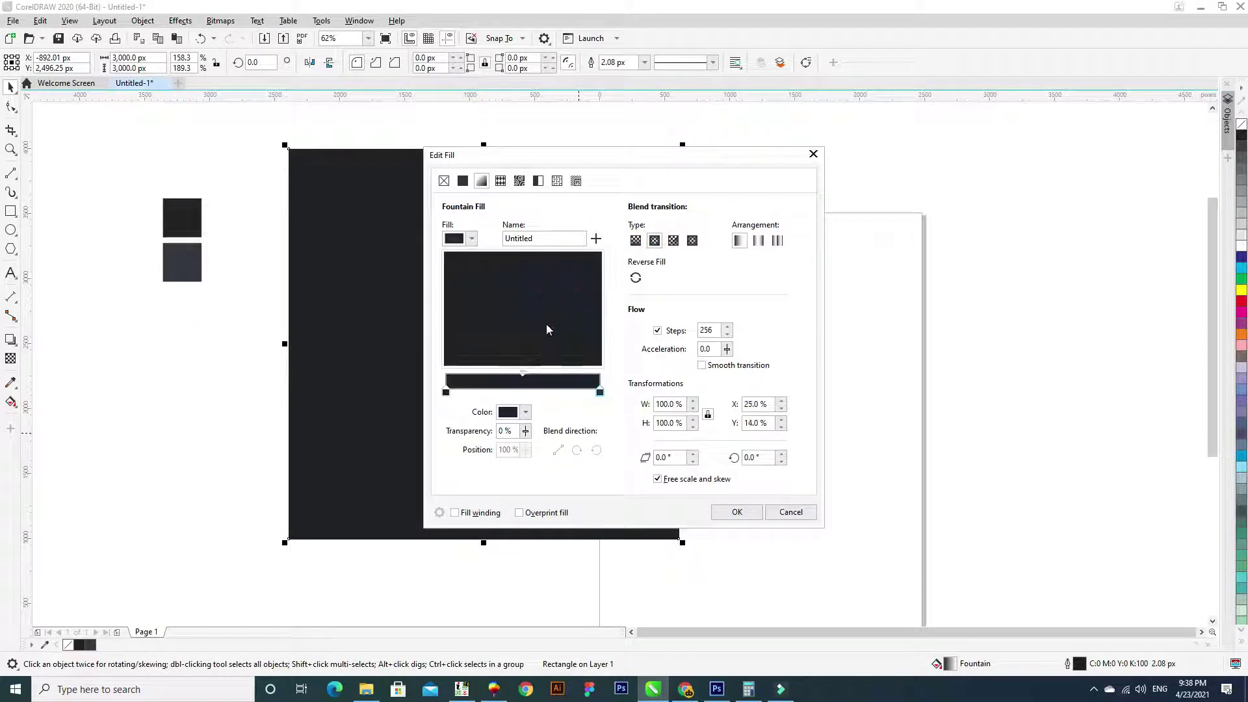
pyautogui.click(737, 511)
pyautogui.click(526, 328)
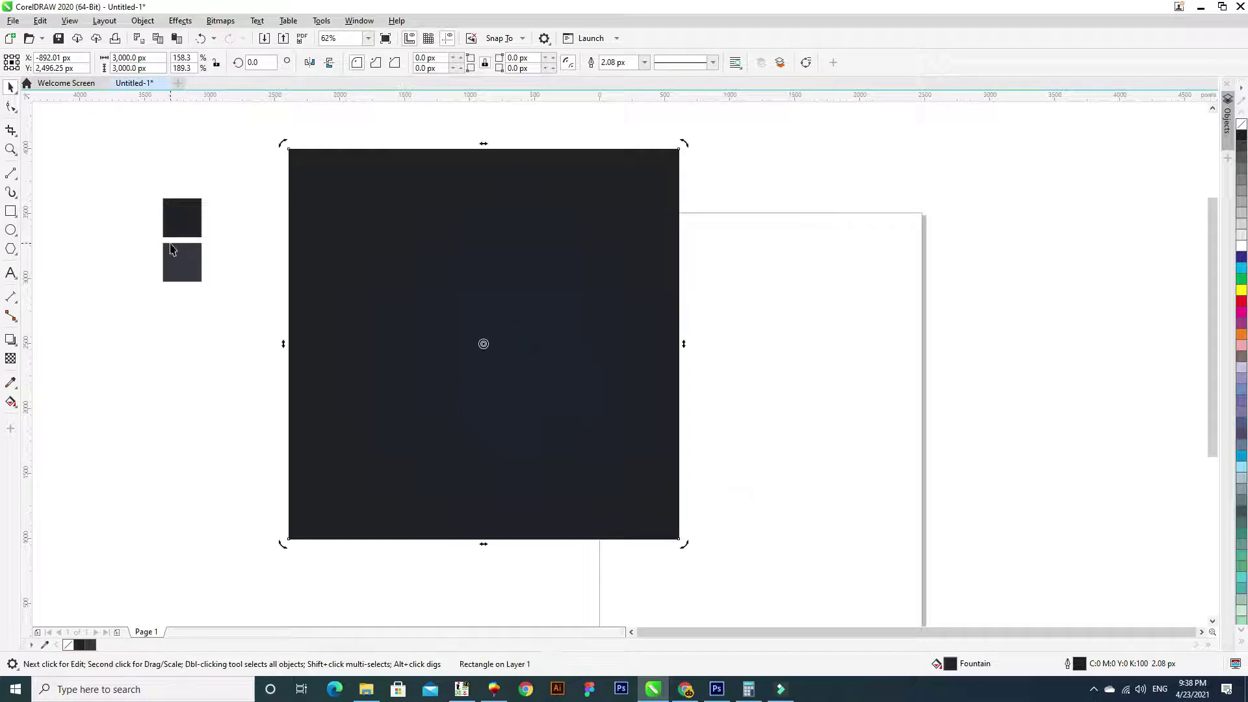
# Step: Look up the dark grey palette in the browser and copy the #5F6673 colour code
pyautogui.click(686, 689)
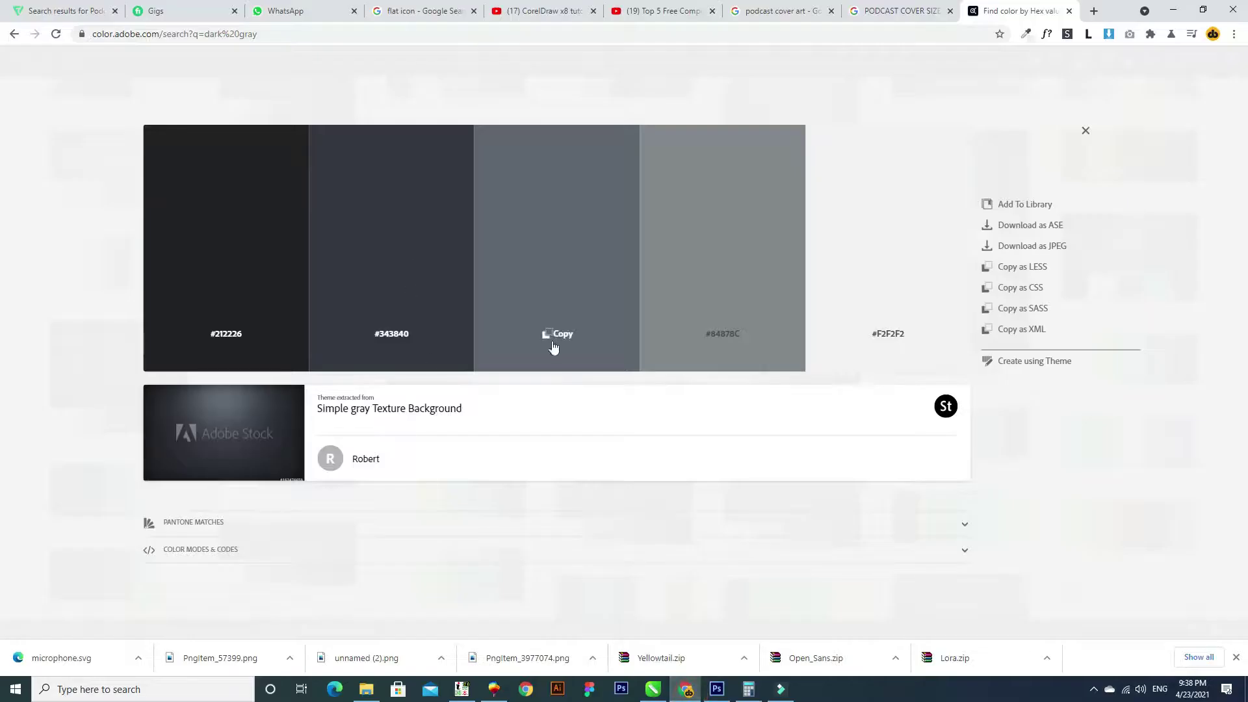
pyautogui.click(320, 36)
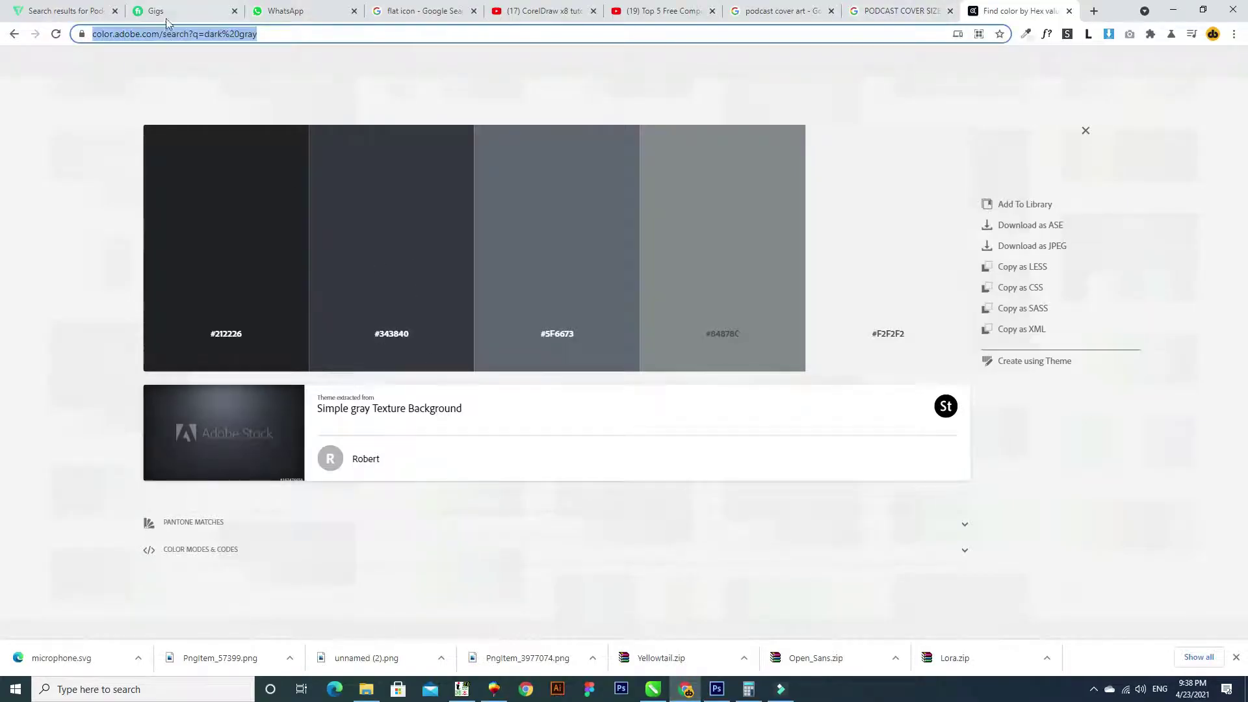
pyautogui.click(562, 336)
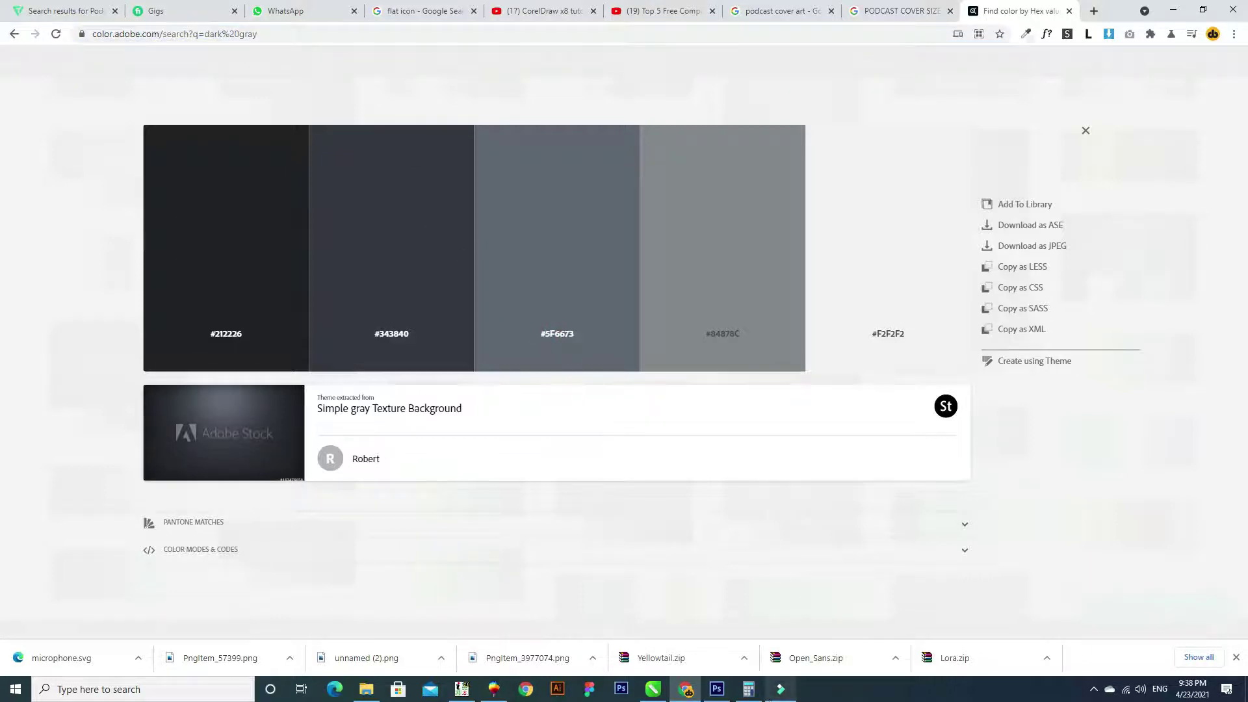
pyautogui.click(653, 689)
# Step: Set the gradient node to a grey hex colour using the RGB colour model
pyautogui.press('F11')
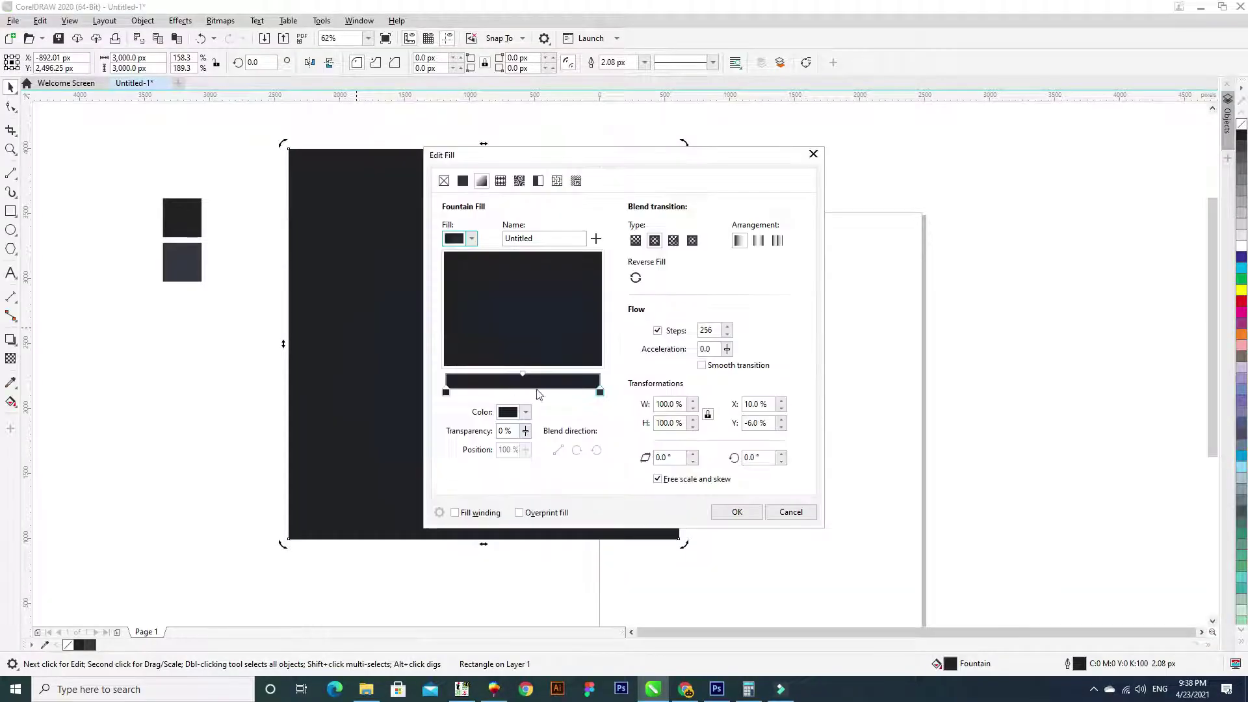
pyautogui.click(525, 414)
pyautogui.click(585, 457)
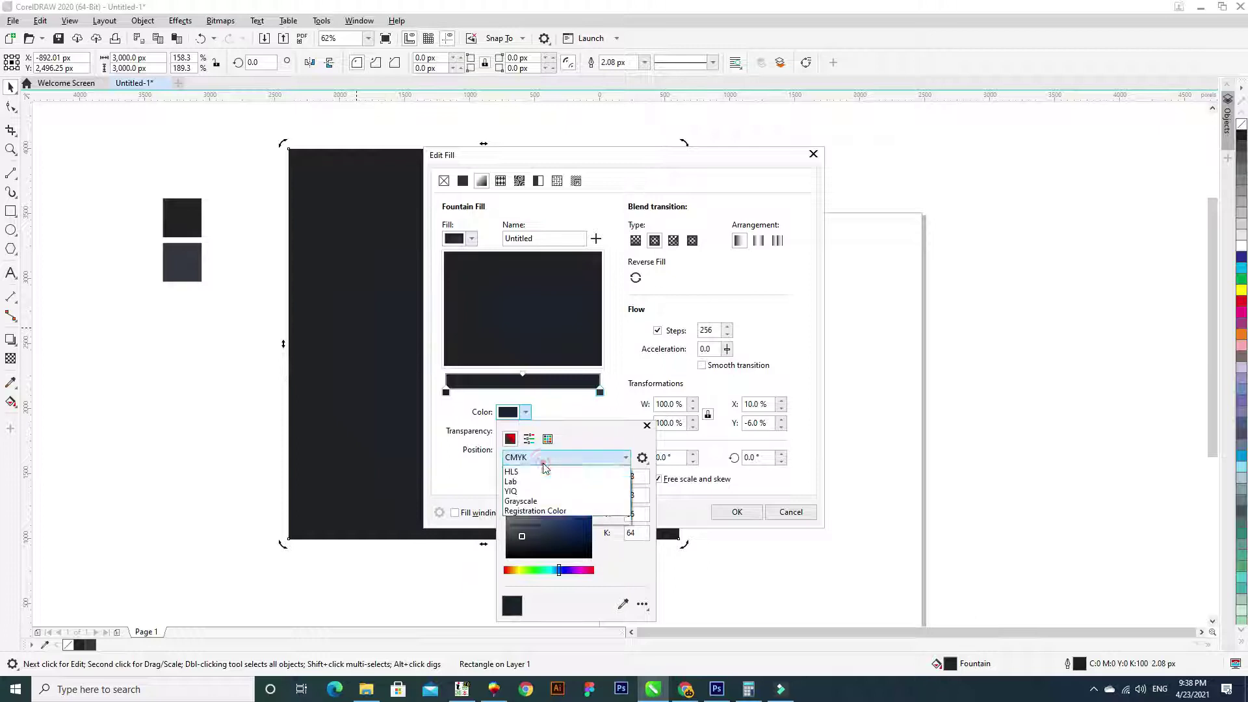
pyautogui.click(535, 496)
pyautogui.click(715, 513)
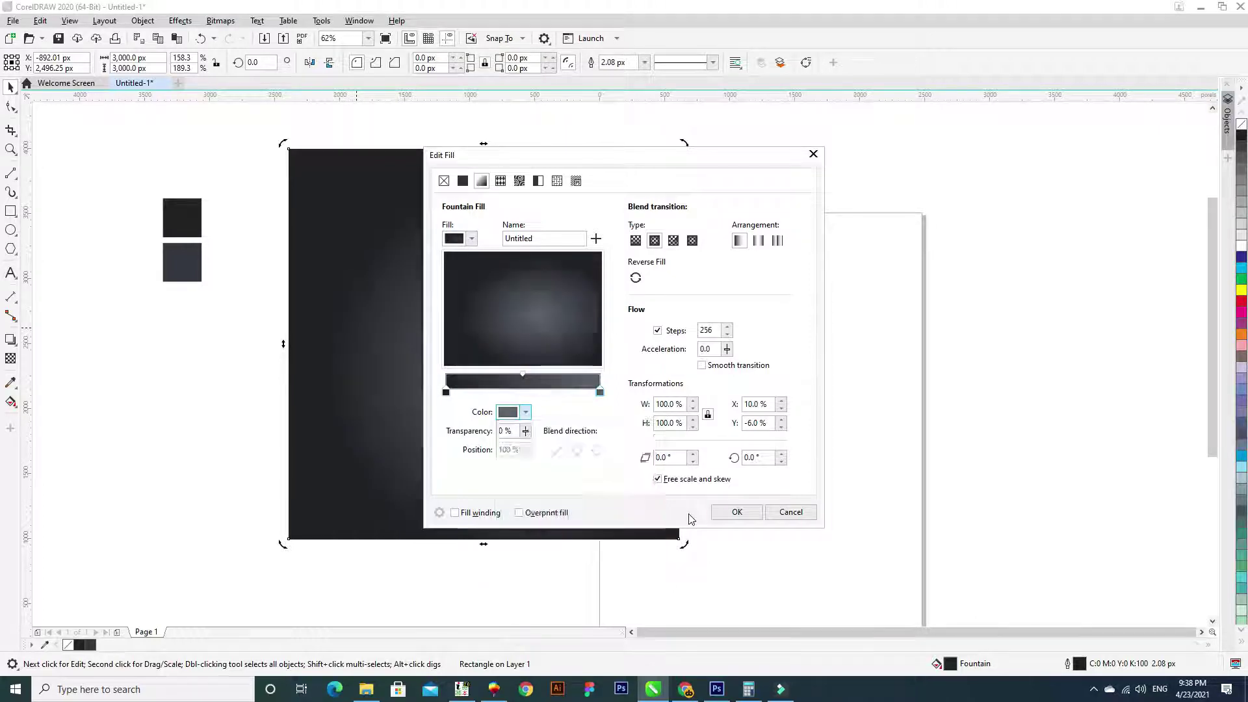
# Step: Shift the radial glow's centre slightly right of the square's middle
pyautogui.click(564, 412)
pyautogui.press('F11')
pyautogui.moveTo(548, 318); pyautogui.dragTo(562, 305)
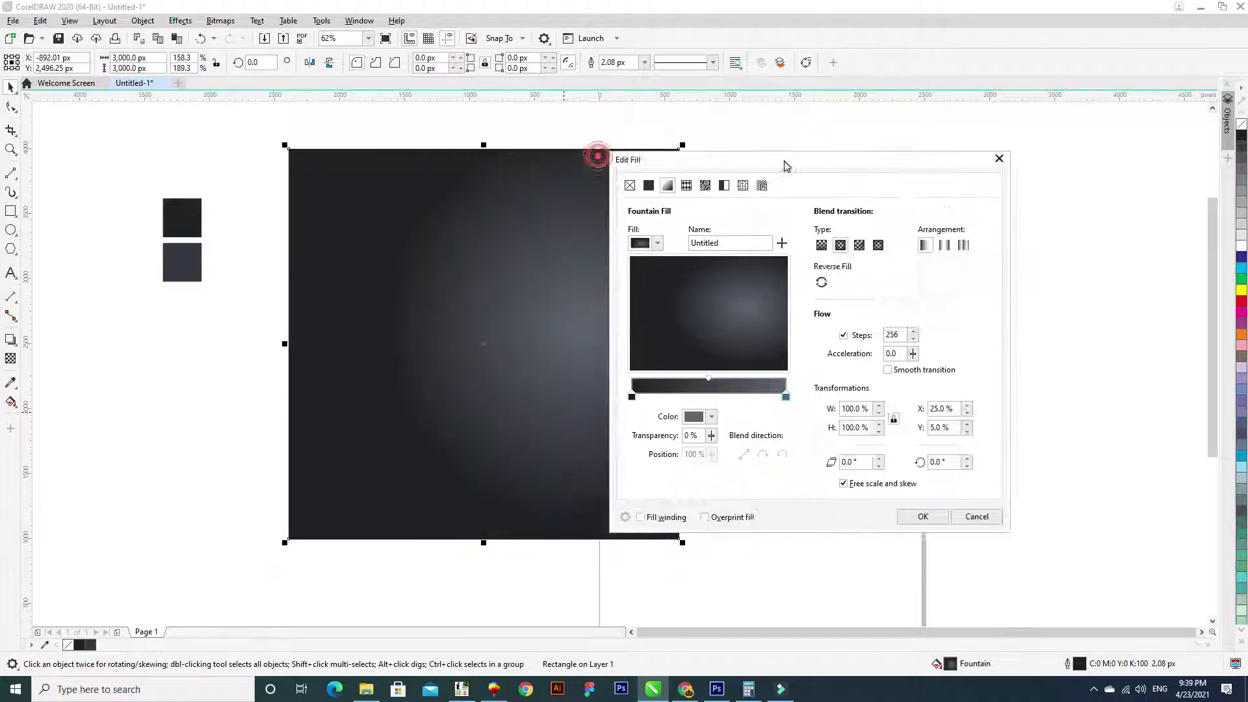
pyautogui.moveTo(494, 154); pyautogui.dragTo(841, 175)
pyautogui.moveTo(832, 349); pyautogui.dragTo(897, 331)
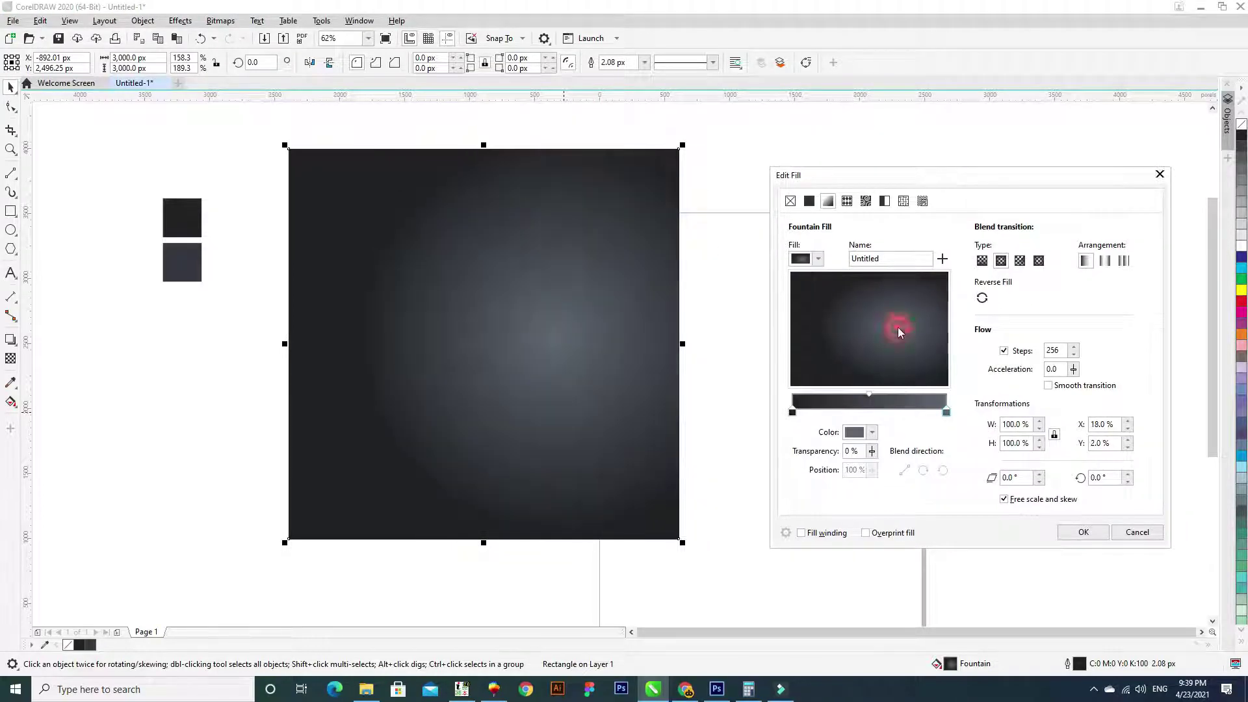
pyautogui.click(1083, 532)
# Step: Browse the downloaded files to find the model photo
pyautogui.click(481, 273)
pyautogui.click(847, 206)
pyautogui.click(468, 527)
pyautogui.click(367, 689)
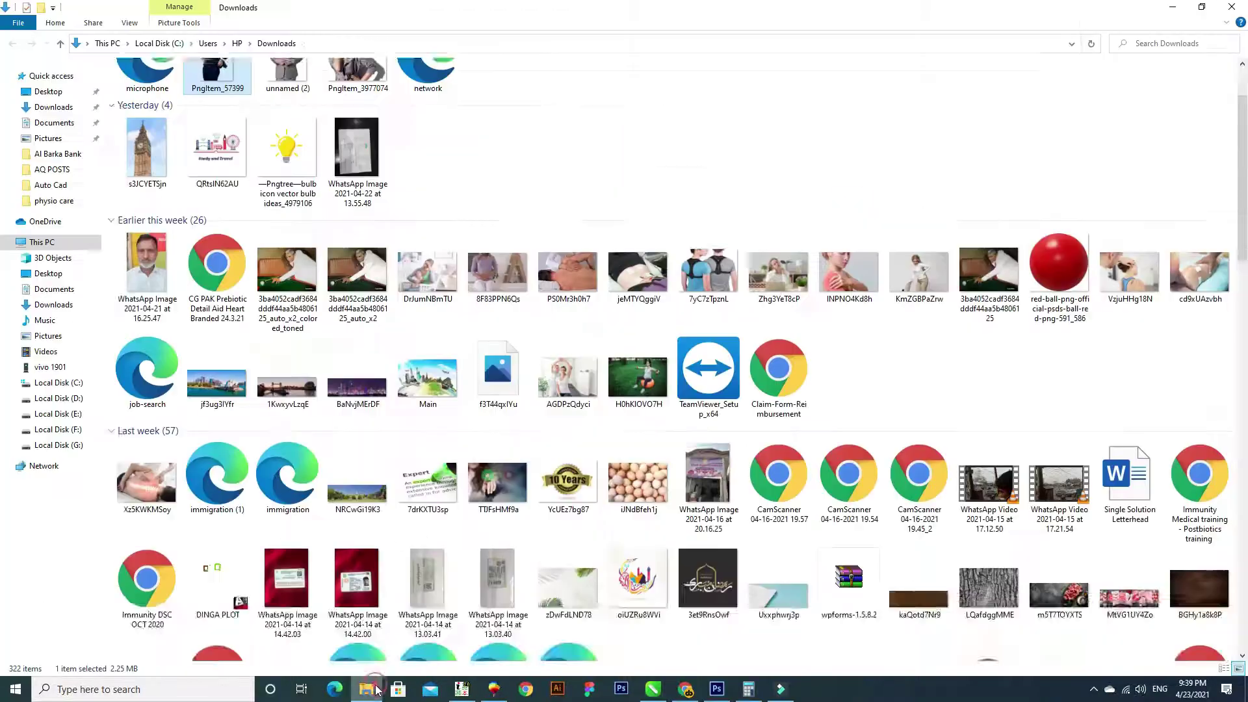
pyautogui.scroll(1, 780, 618)
pyautogui.scroll(-2, 682, 649)
# Step: Bring the model photo onto the canvas and shrink it to about 44%
pyautogui.click(653, 689)
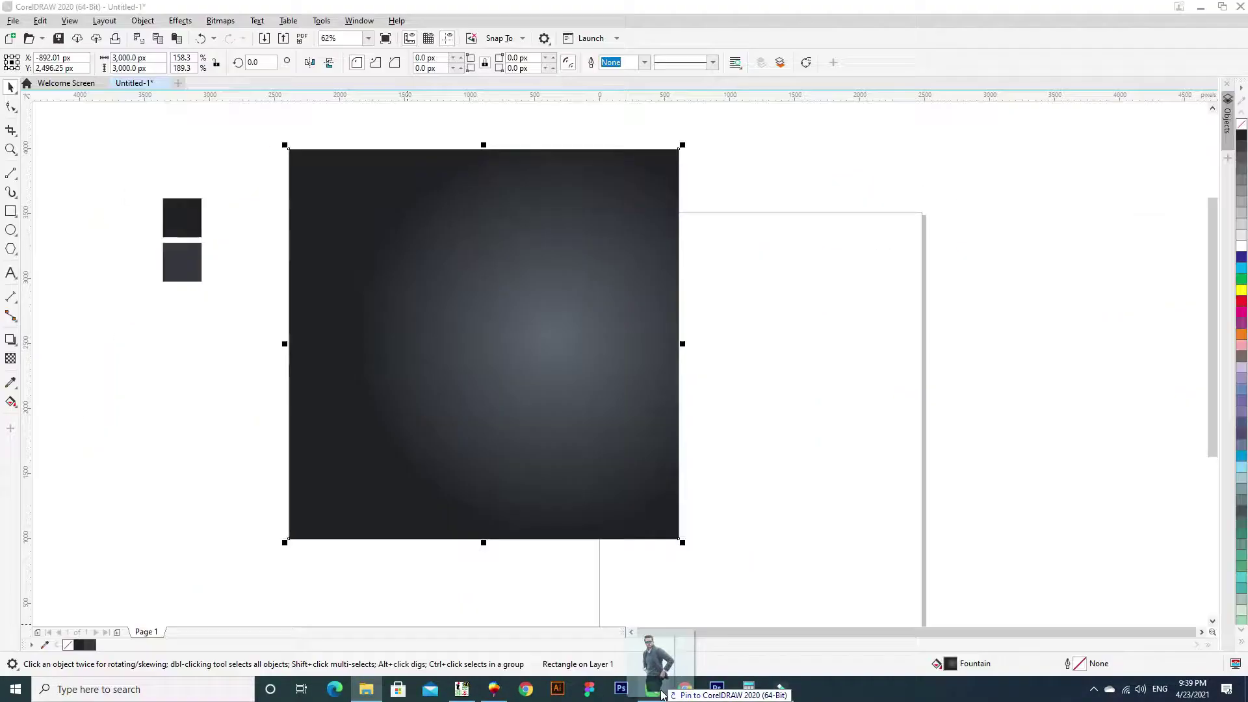
pyautogui.moveTo(661, 694); pyautogui.dragTo(772, 270)
pyautogui.scroll(-1, 772, 271)
pyautogui.moveTo(861, 168); pyautogui.dragTo(787, 297)
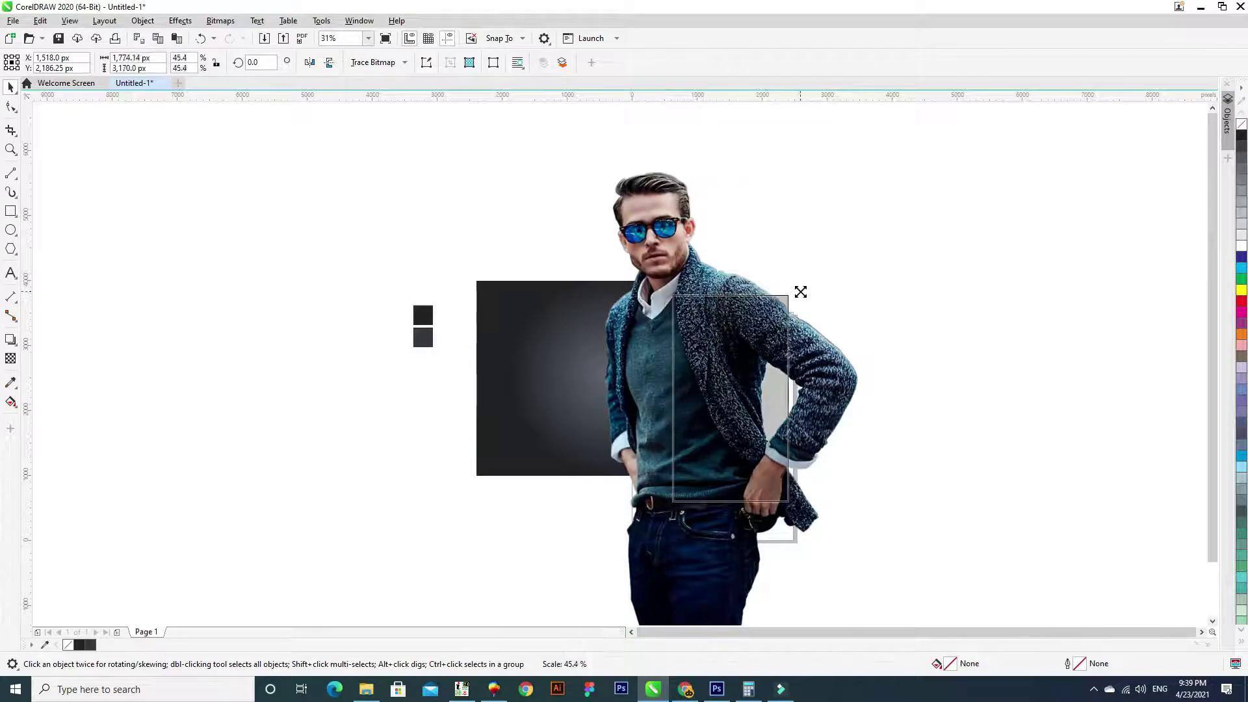
pyautogui.scroll(1, 640, 336)
# Step: PowerClip the photo inside the dark square, moving it right and enlarging it
pyautogui.click(142, 20)
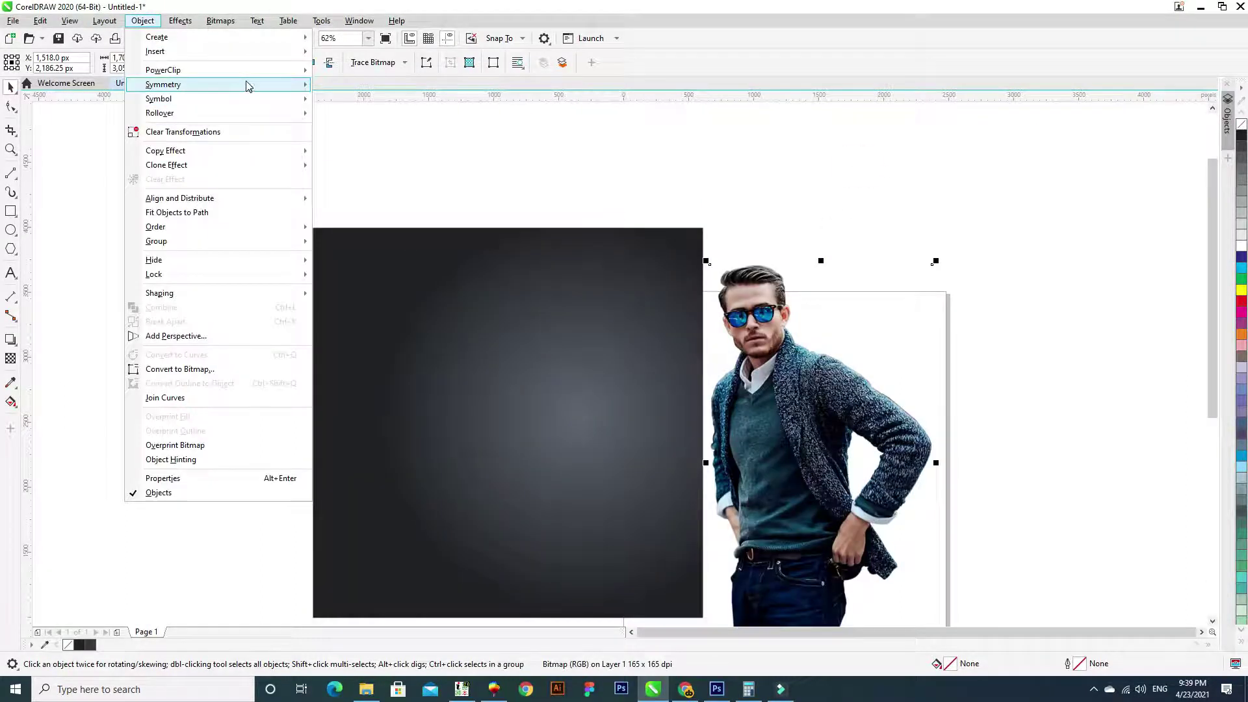
pyautogui.click(362, 69)
pyautogui.click(565, 363)
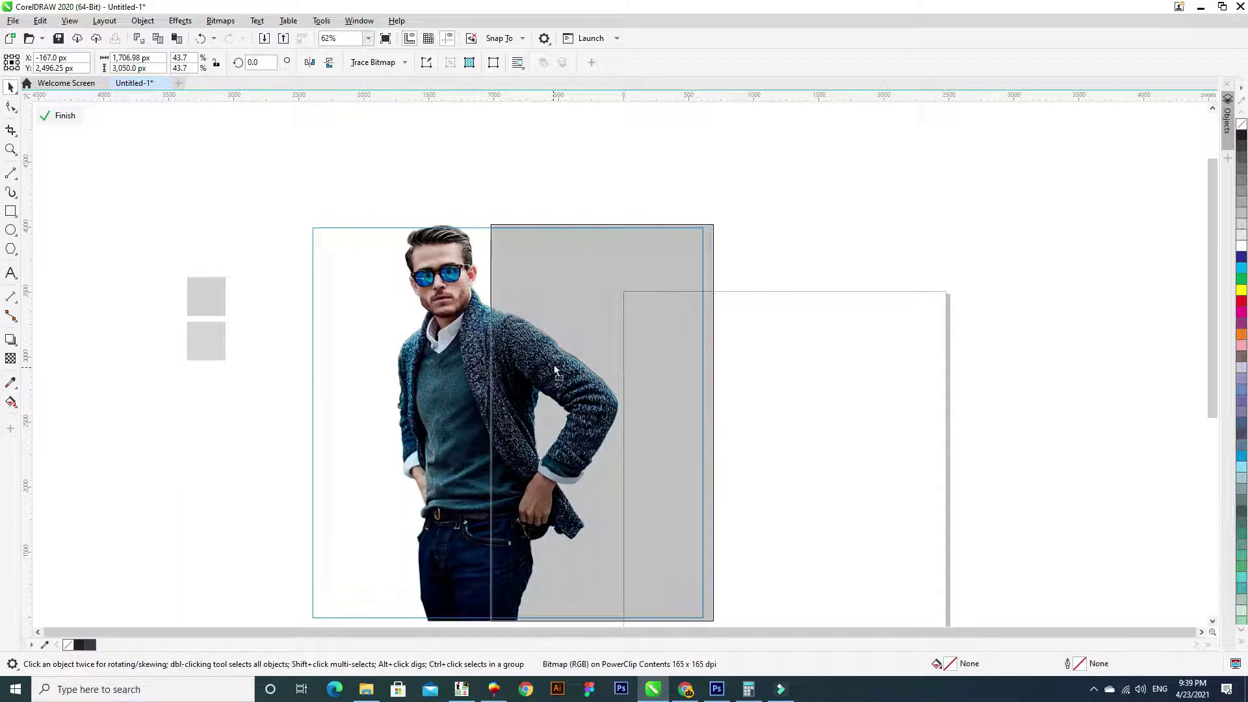
pyautogui.moveTo(458, 367); pyautogui.dragTo(554, 365)
pyautogui.scroll(-1, 539, 262)
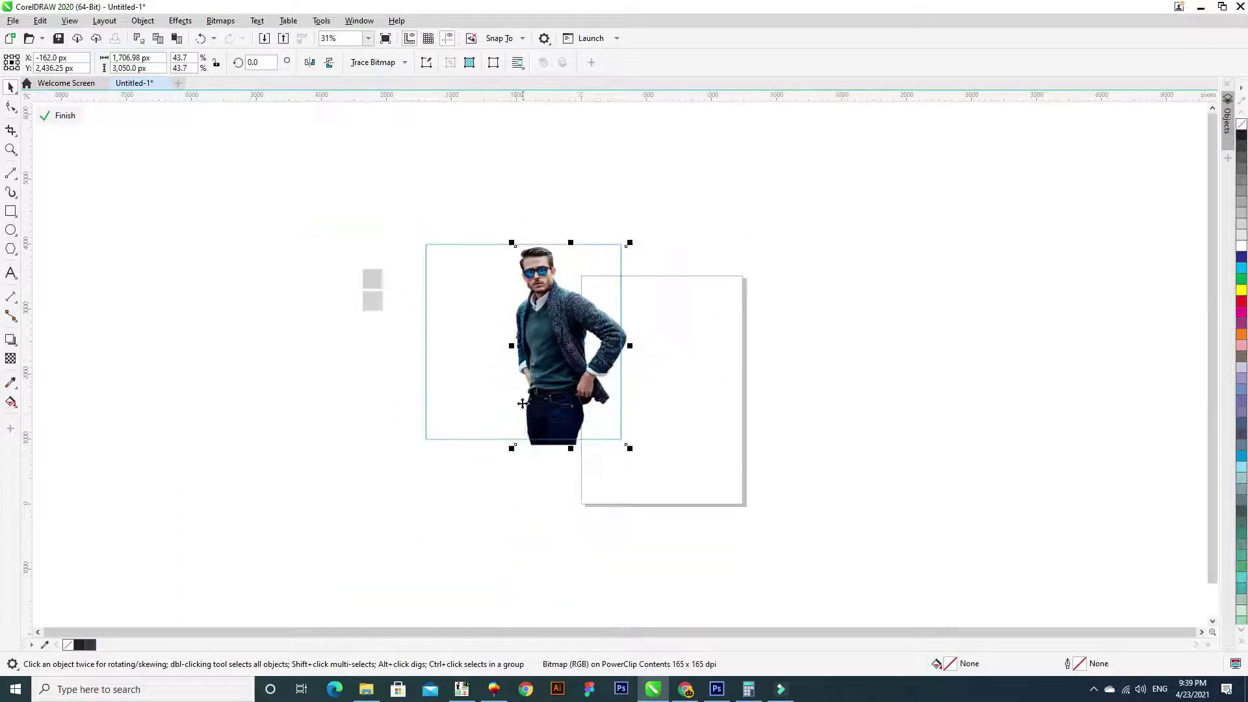
pyautogui.moveTo(515, 444); pyautogui.dragTo(488, 484)
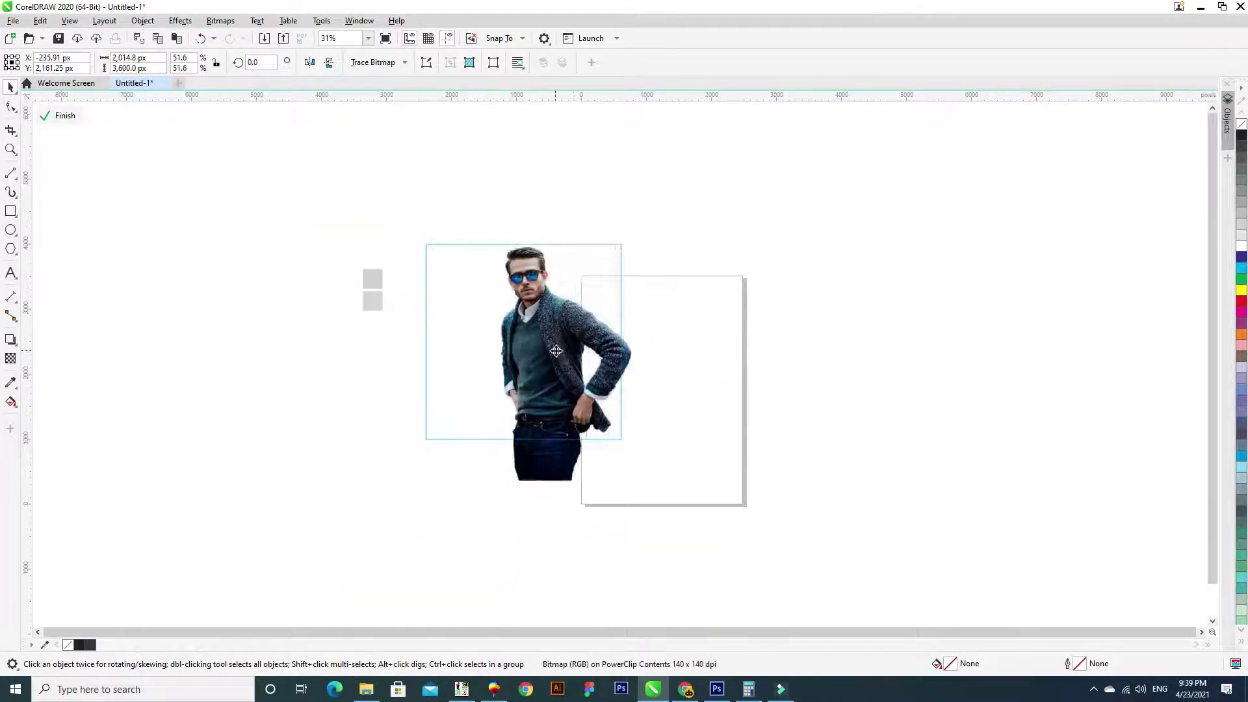
pyautogui.click(65, 115)
pyautogui.click(777, 363)
pyautogui.scroll(1, 544, 310)
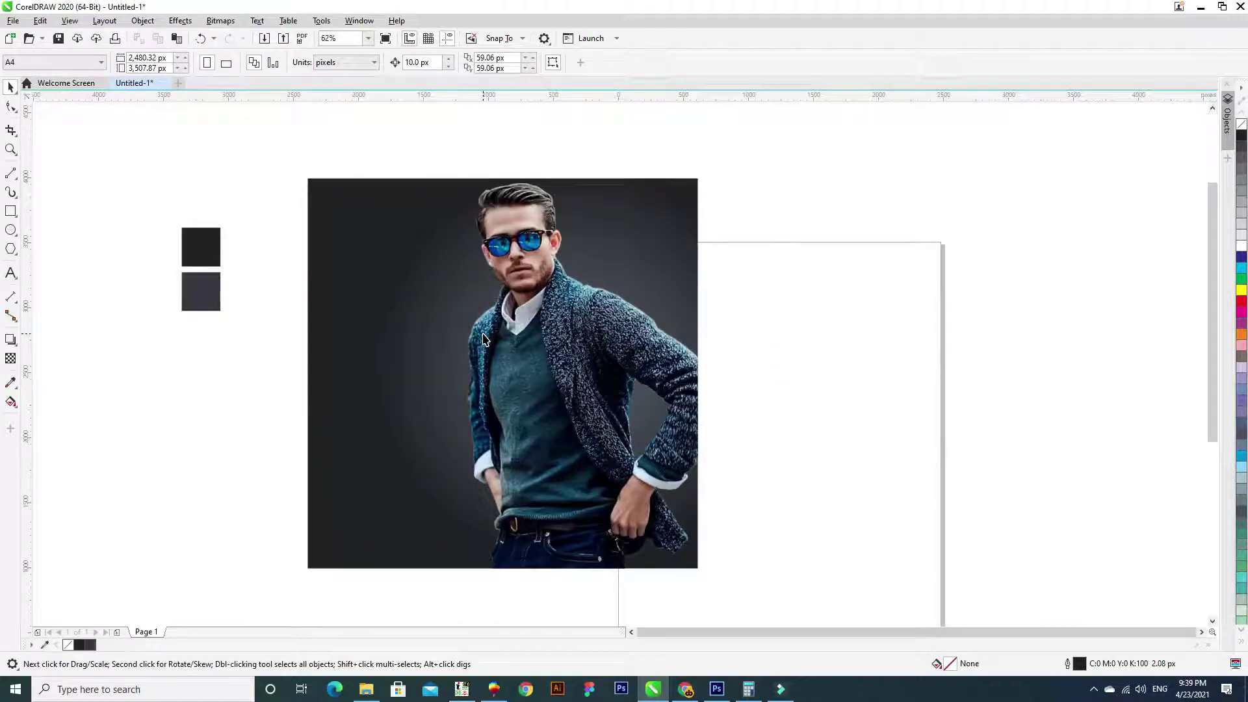
# Step: Type the quote “FASHION” is all about Simplicity beside the photo
pyautogui.click(527, 337)
pyautogui.click(253, 373)
pyautogui.press('F8')
pyautogui.click(219, 368)
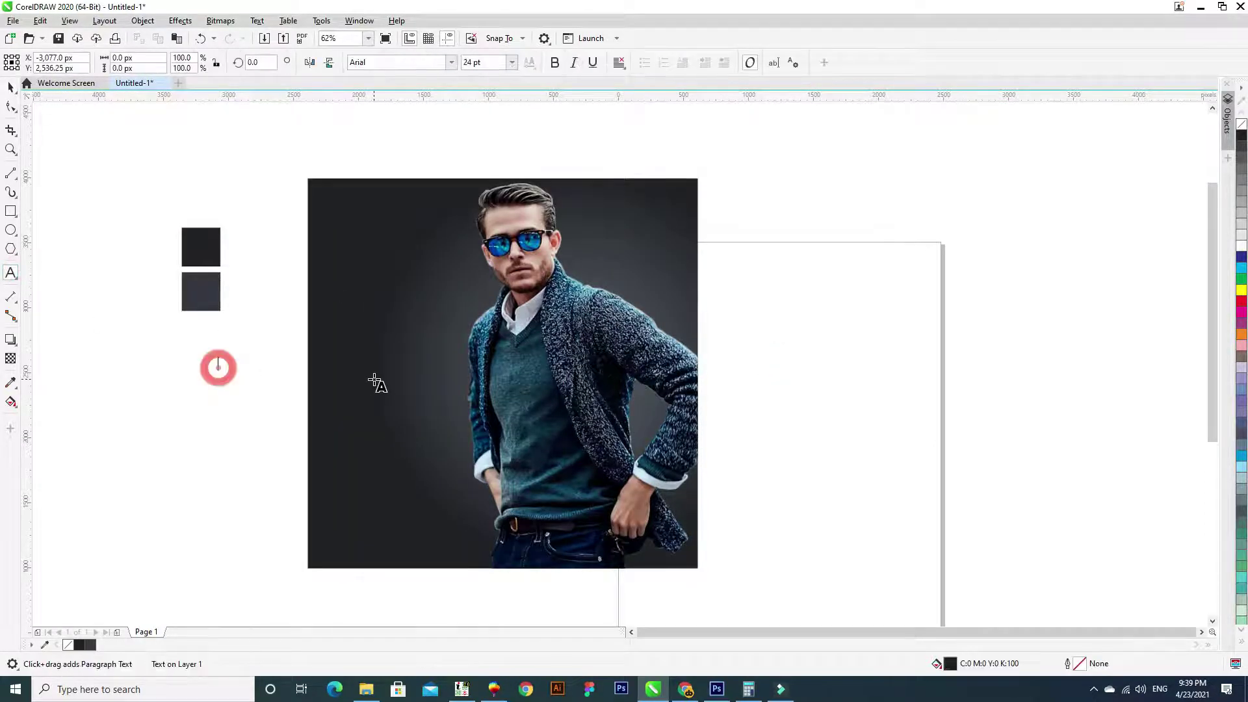
pyautogui.write('FASHION”')
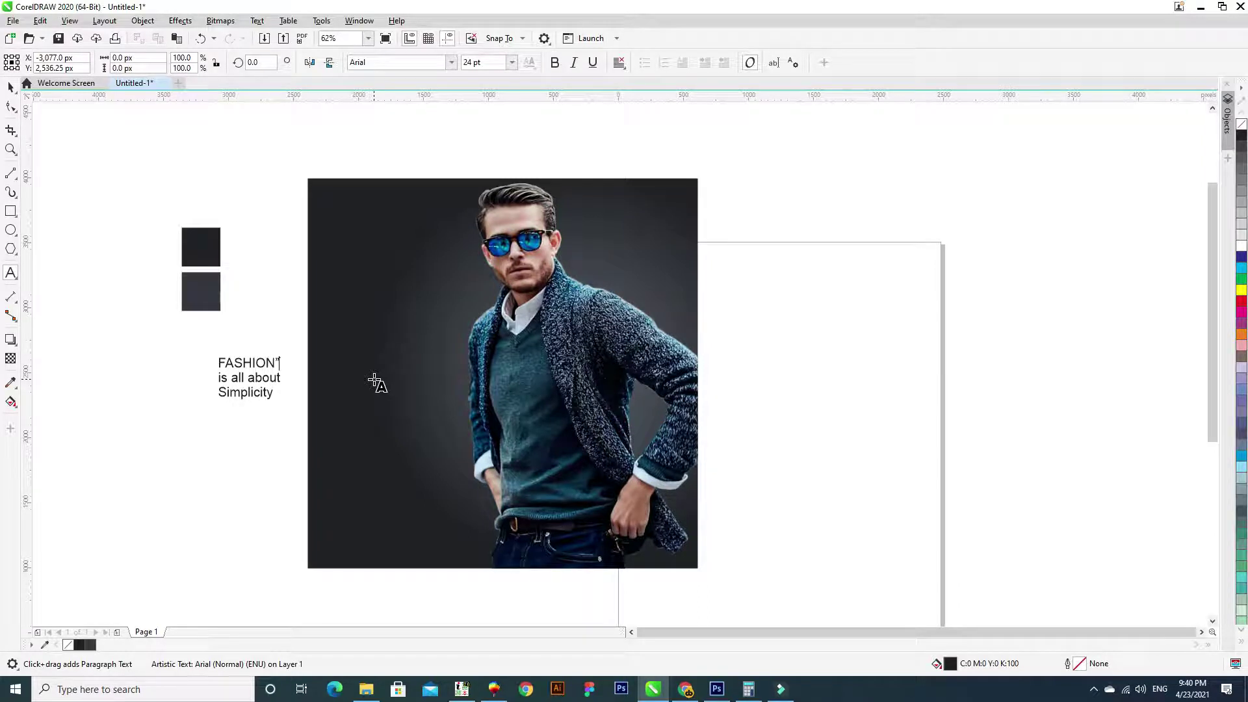
pyautogui.hotkey('ctrl', 'space')
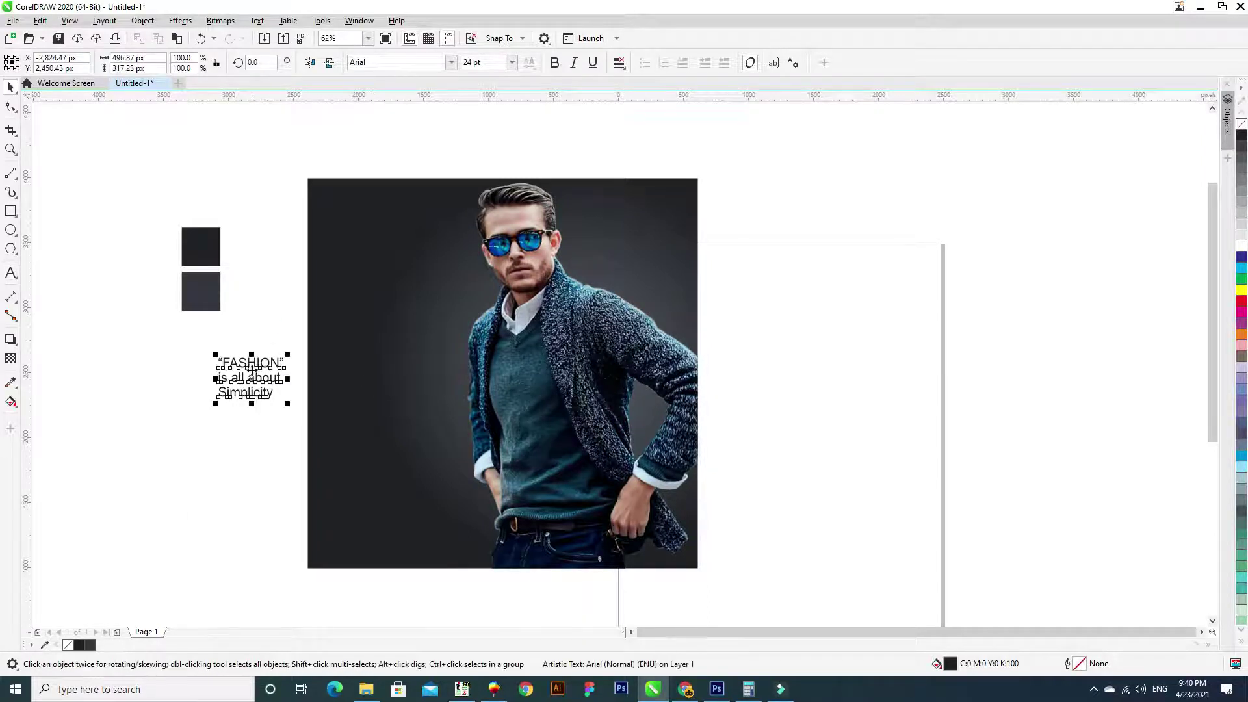
# Step: Move the quote onto the photo's dark left side, make it white, and enlarge to about 40.74 pt
pyautogui.moveTo(249, 378)
pyautogui.mouseDown()
pyautogui.moveTo(390, 346)
pyautogui.moveTo(421, 389)
pyautogui.mouseUp()
pyautogui.click(1241, 246)
pyautogui.moveTo(361, 360); pyautogui.dragTo(345, 360)
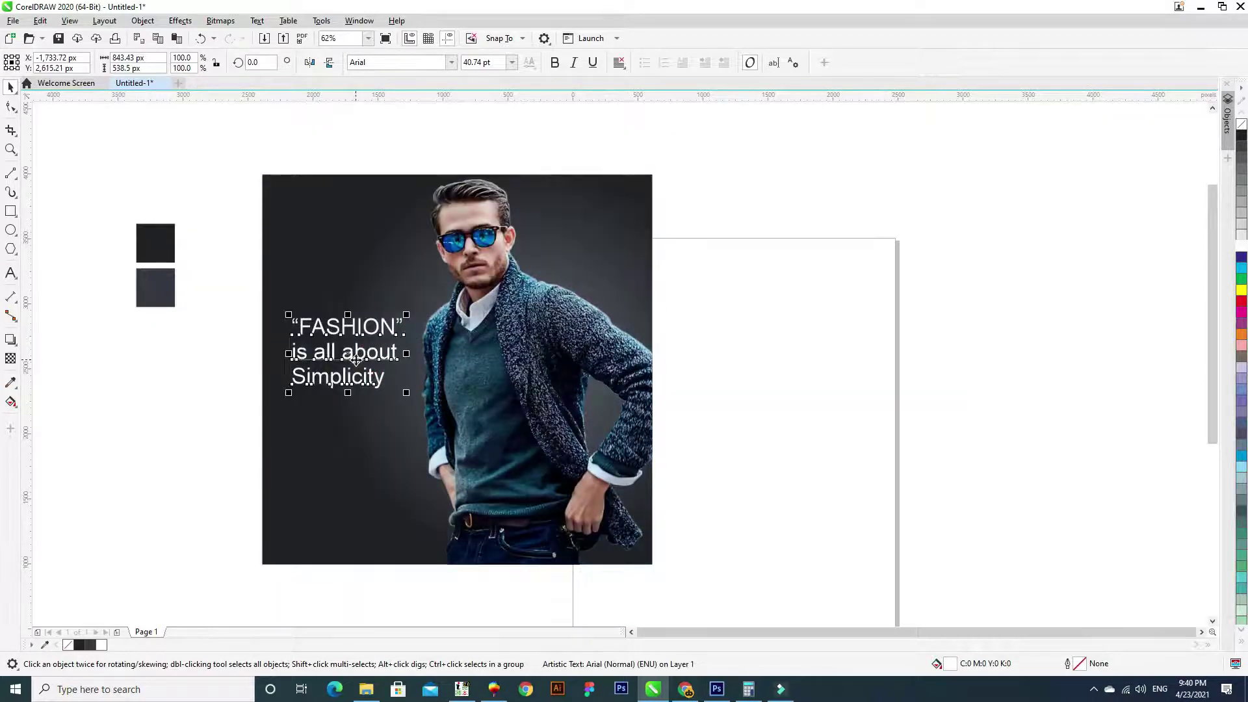
pyautogui.scroll(2, 346, 348)
# Step: Set the word FASHION in the Hansief font at 72 pt
pyautogui.doubleClick(455, 303)
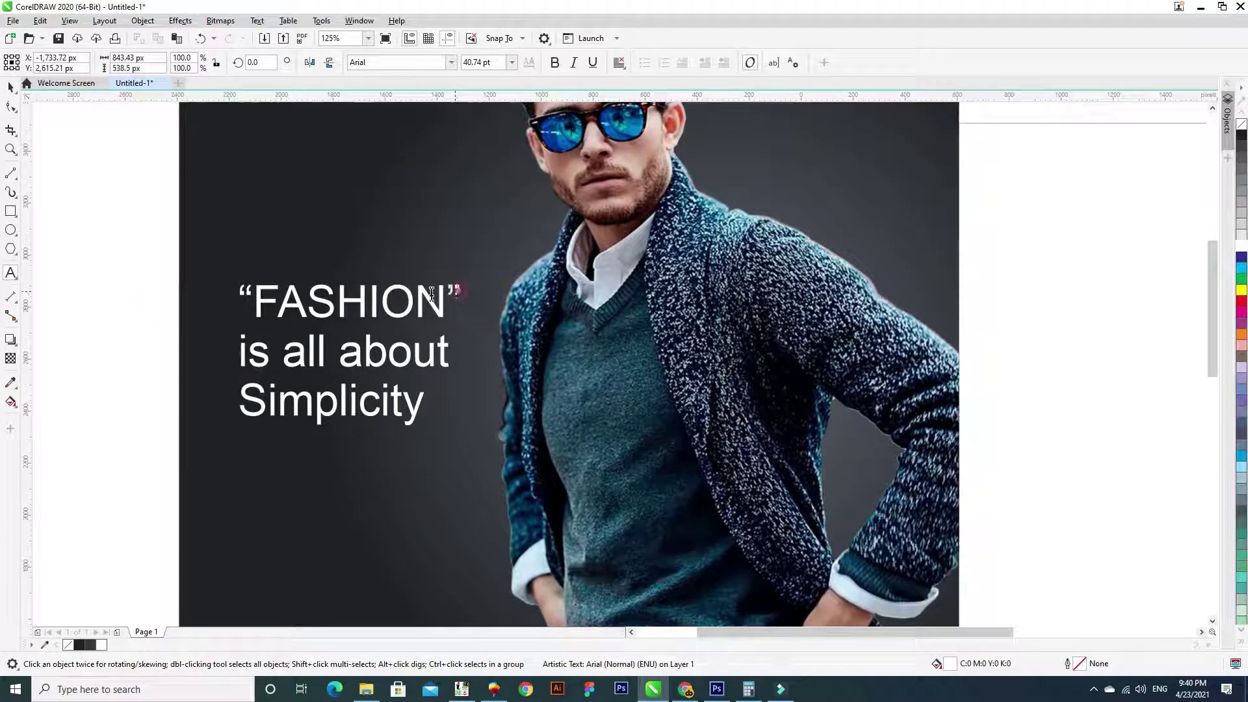
pyautogui.moveTo(459, 302); pyautogui.dragTo(239, 302)
pyautogui.click(449, 63)
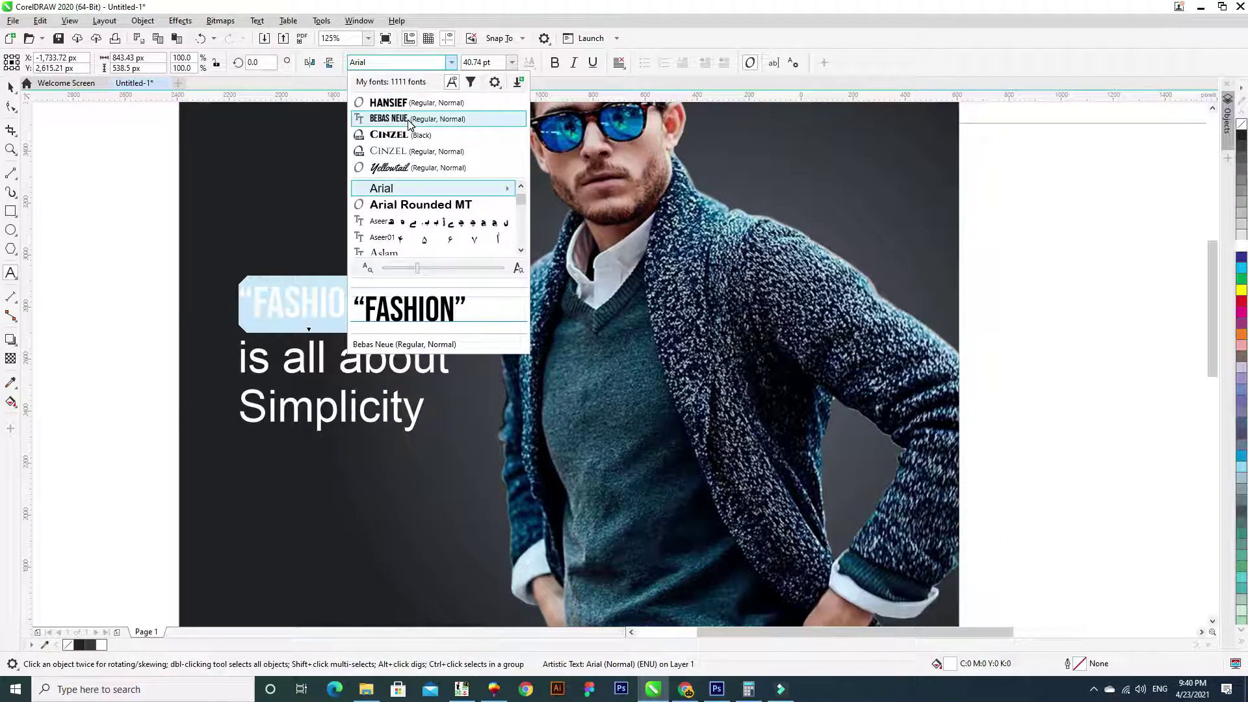
pyautogui.click(409, 120)
pyautogui.click(449, 63)
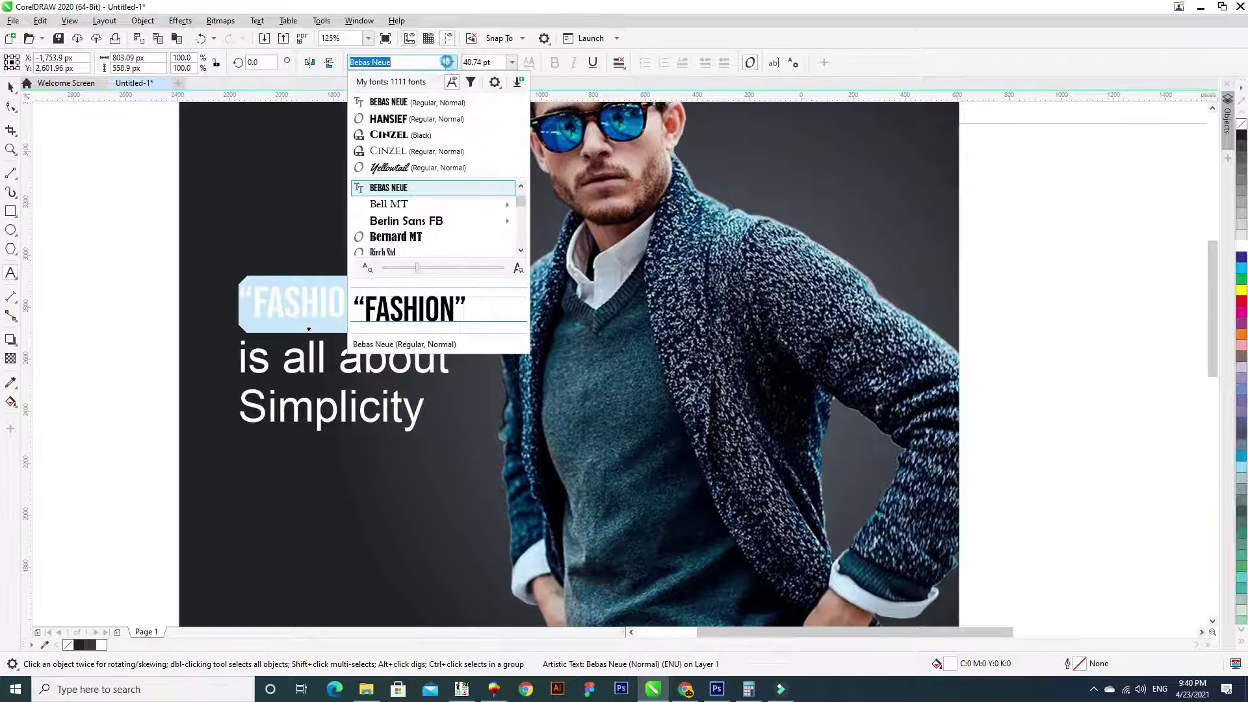
pyautogui.click(388, 119)
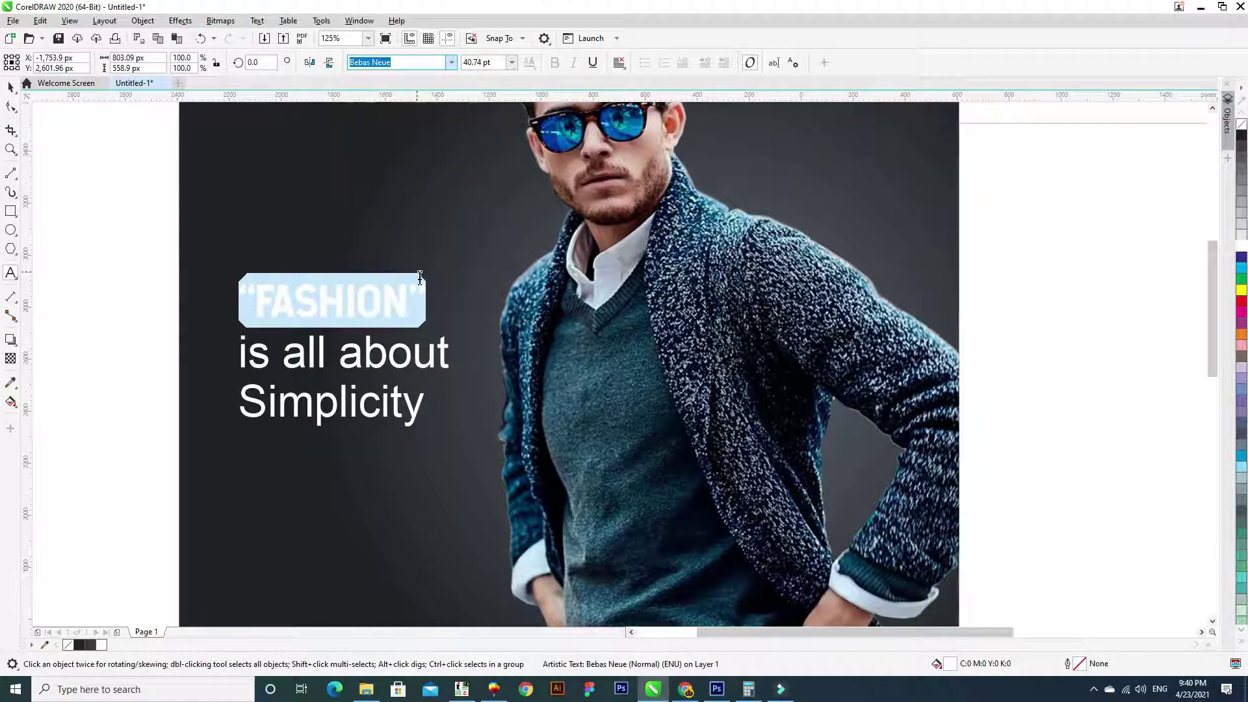
pyautogui.write('Hansief')
pyautogui.click(510, 63)
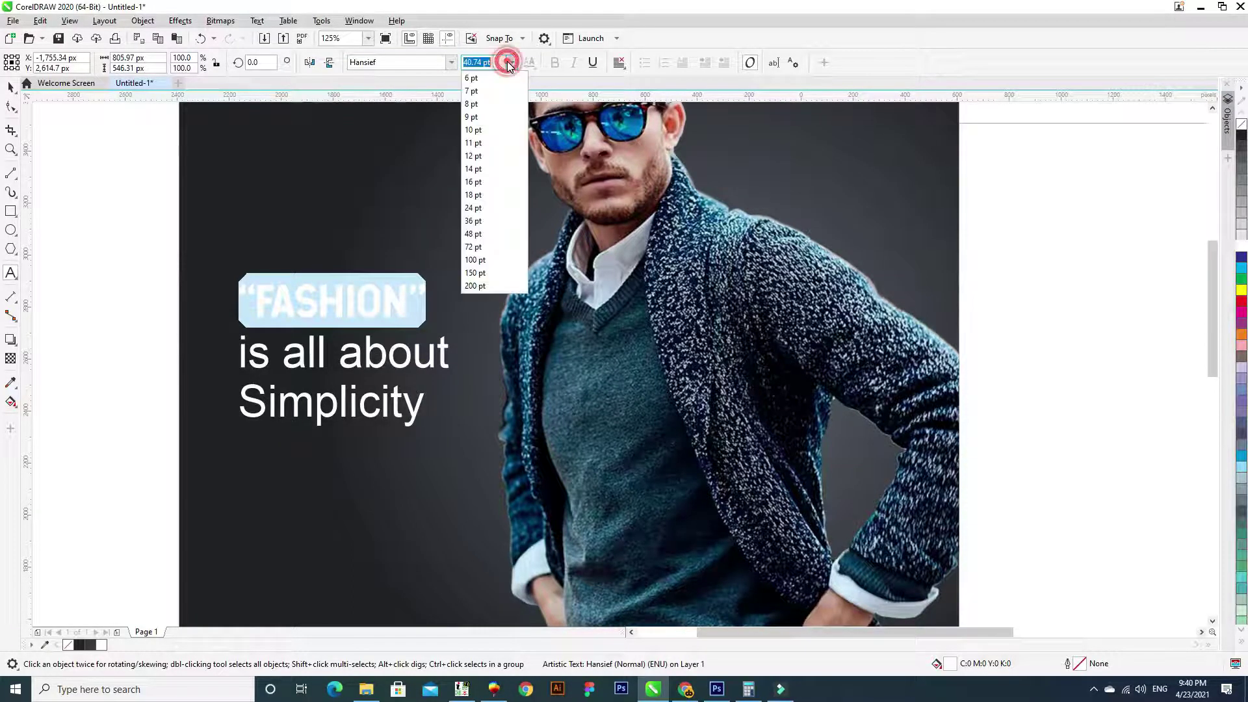
pyautogui.click(481, 249)
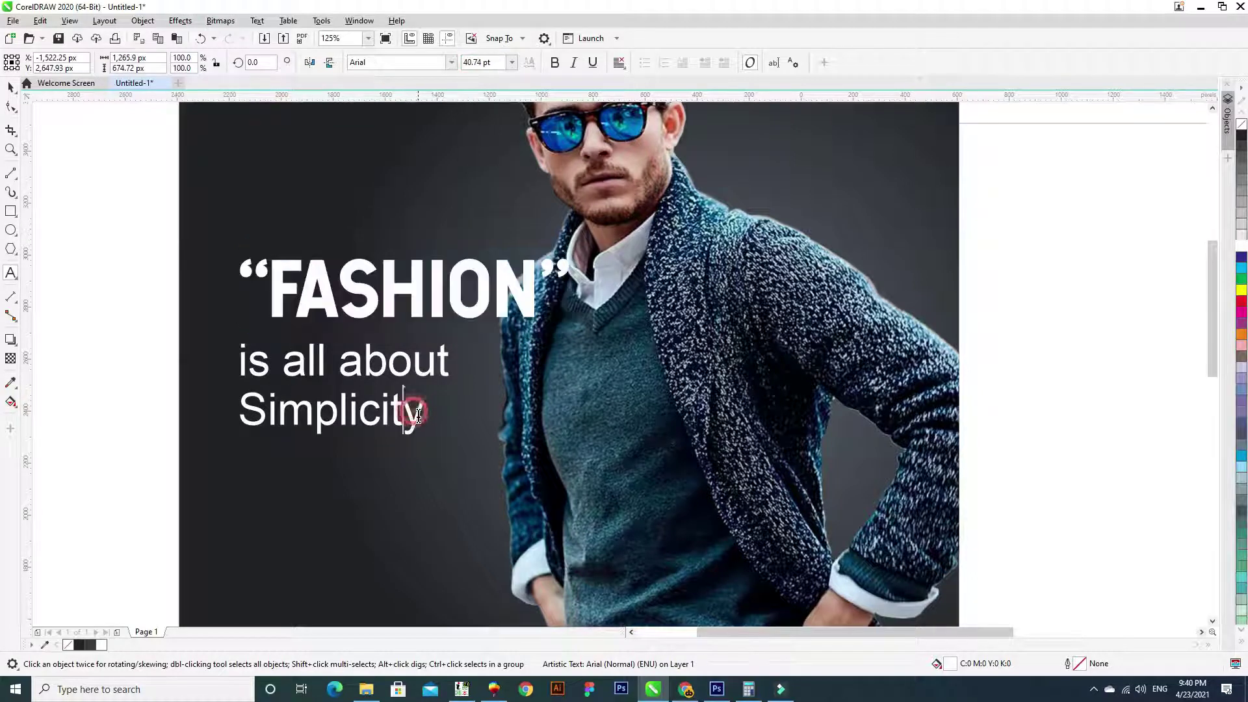
# Step: Set Simplicity in Hansief and break the quote apart into separate line objects
pyautogui.moveTo(425, 411); pyautogui.dragTo(231, 412)
pyautogui.click(451, 62)
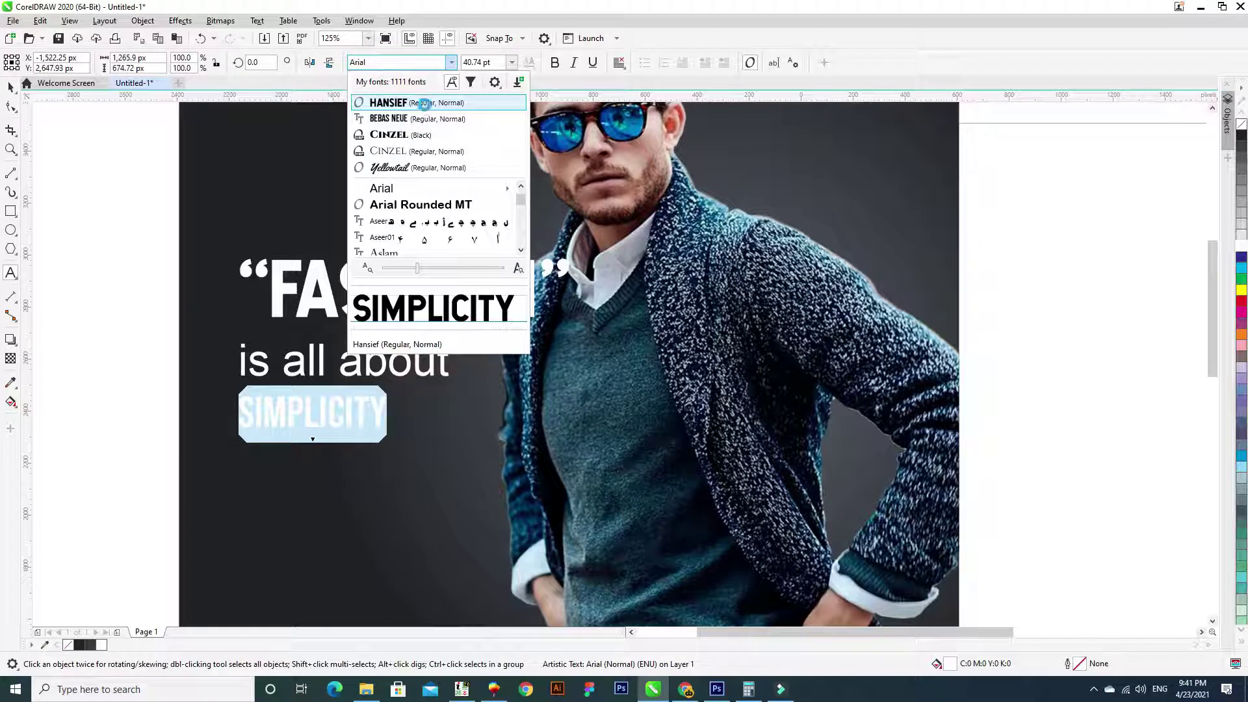
pyautogui.click(416, 102)
pyautogui.hotkey('ctrl', 'space')
pyautogui.hotkey('ctrl', 'k')
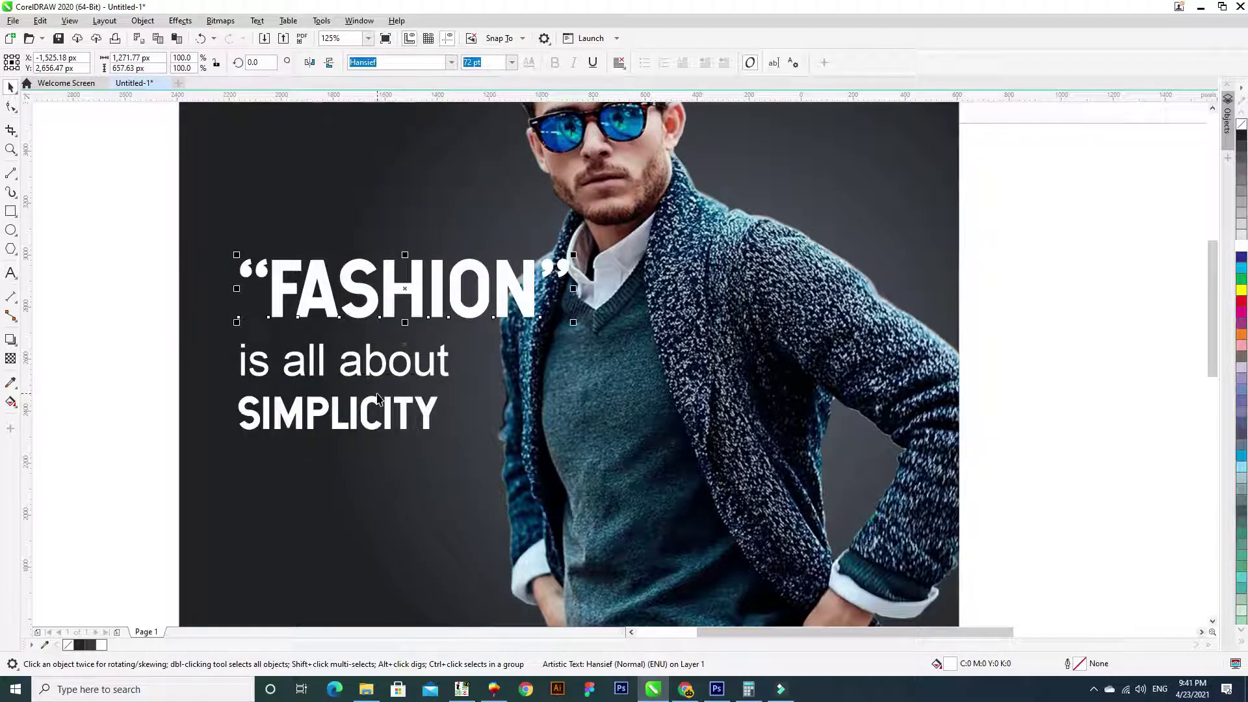
pyautogui.click(403, 367)
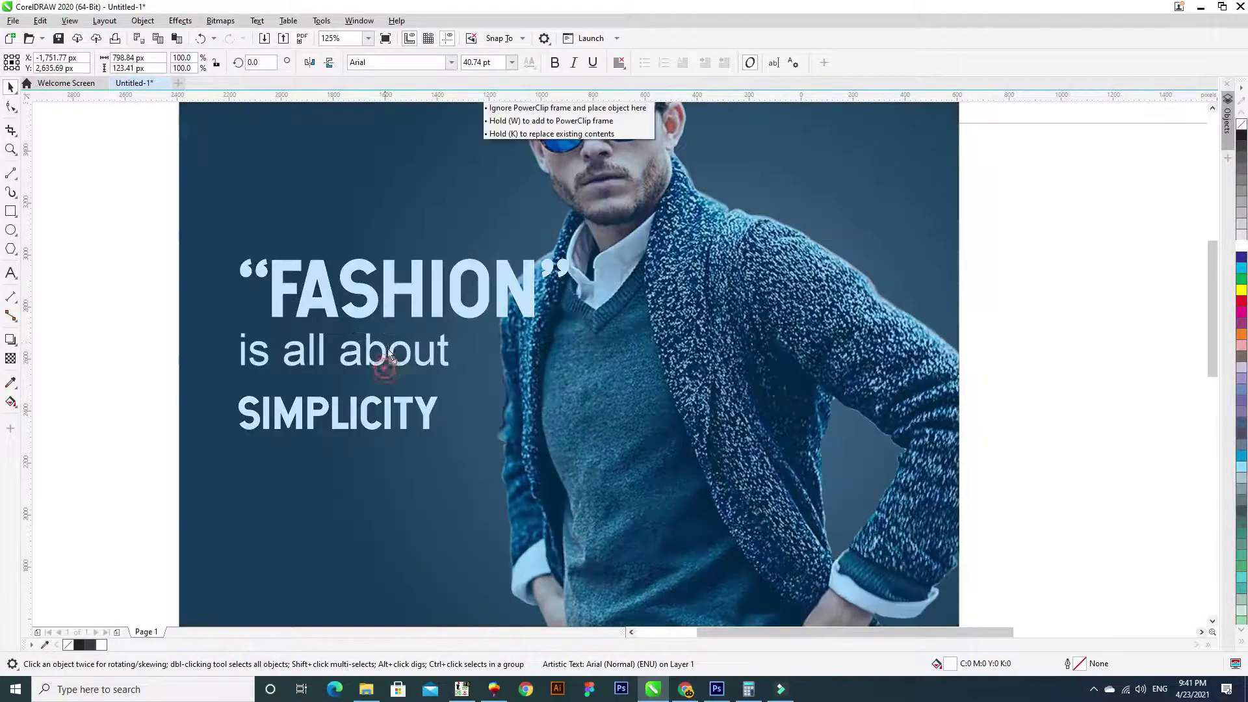
# Step: Make IS ALL ABOUT Hansief at about 51 pt, raised and centred under FASHION
pyautogui.moveTo(377, 374); pyautogui.dragTo(377, 353)
pyautogui.keyDown('shift'); pyautogui.click(323, 310); pyautogui.keyUp('shift')
pyautogui.click(111, 379)
pyautogui.click(343, 351)
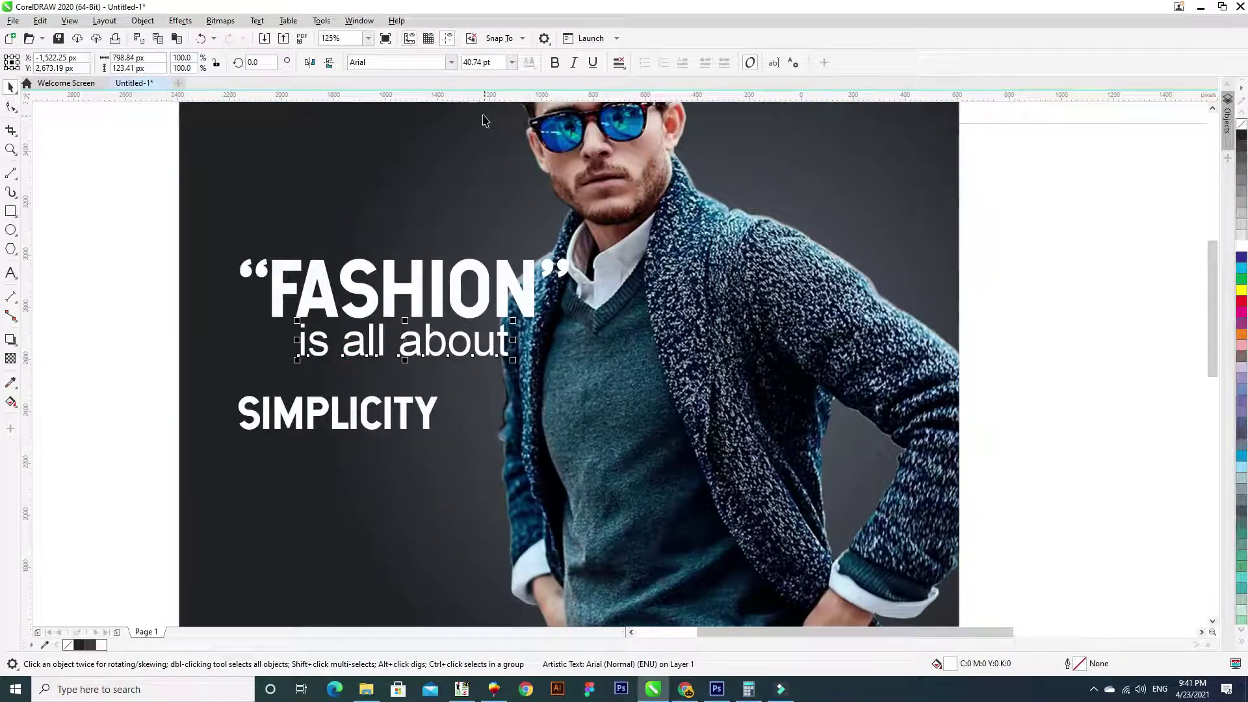
pyautogui.click(454, 62)
pyautogui.click(417, 118)
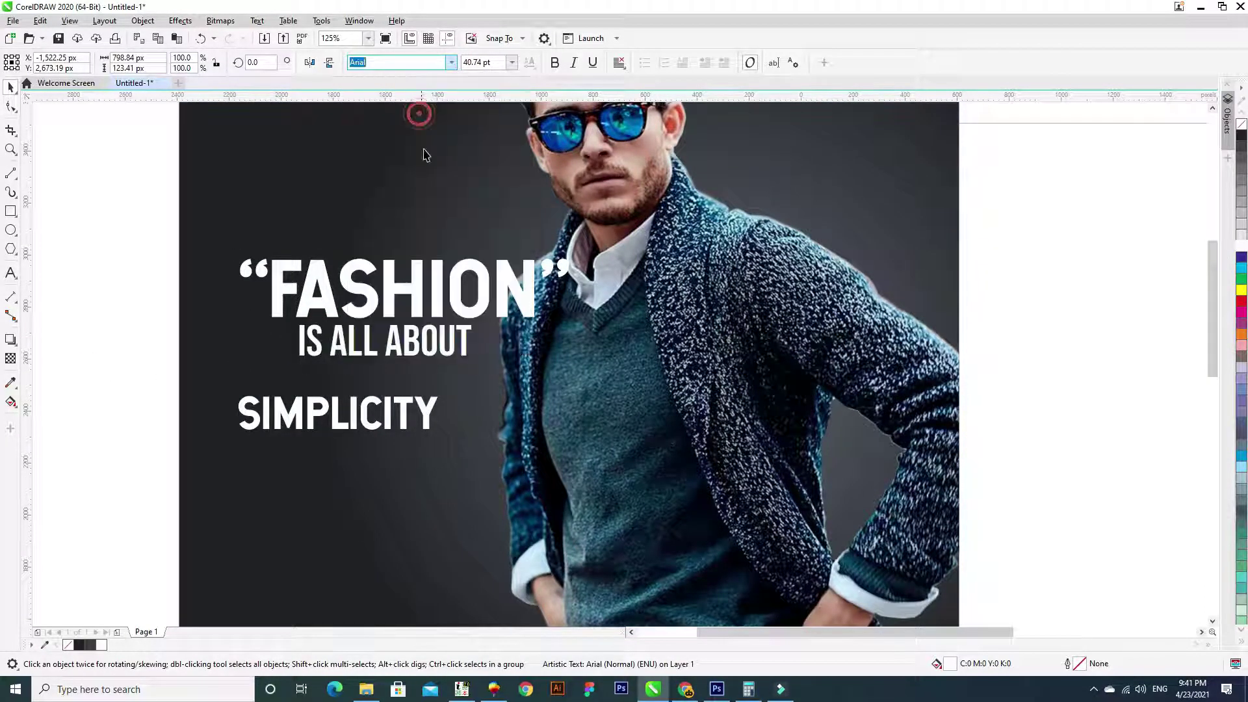
pyautogui.moveTo(474, 364); pyautogui.dragTo(521, 371)
pyautogui.click(453, 62)
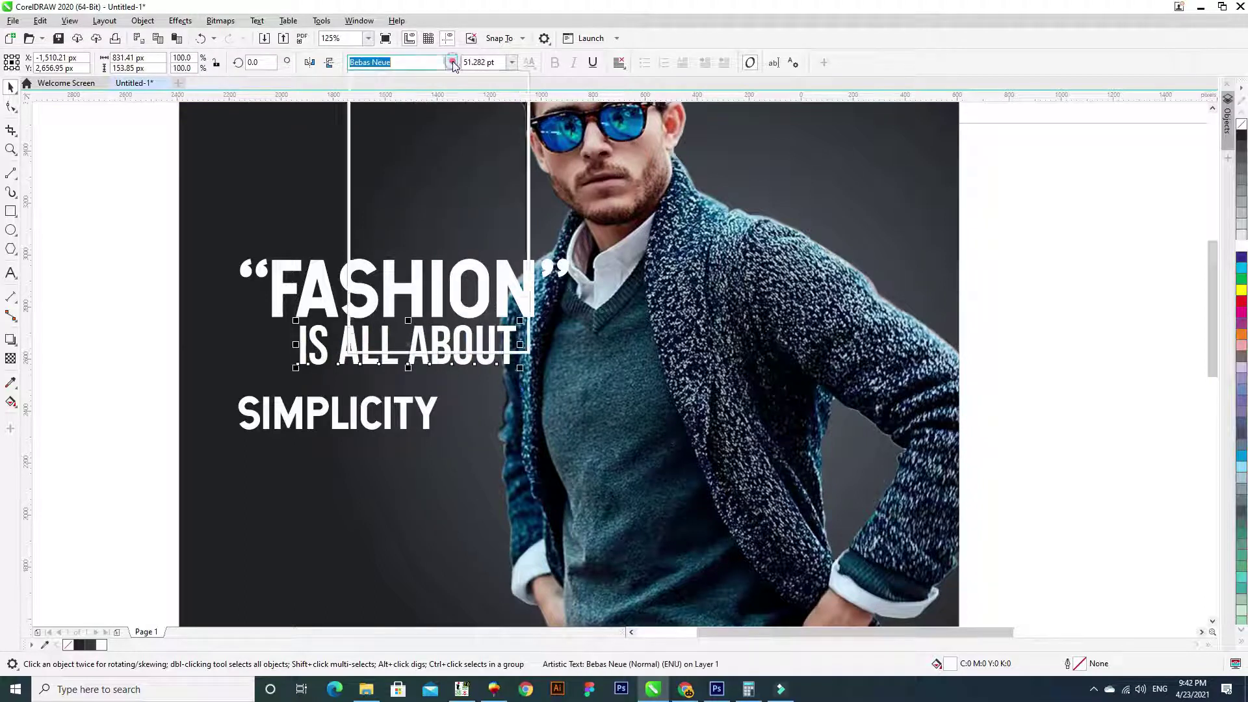
pyautogui.click(416, 119)
pyautogui.keyDown('shift'); pyautogui.click(497, 305); pyautogui.keyUp('shift')
pyautogui.press('c')
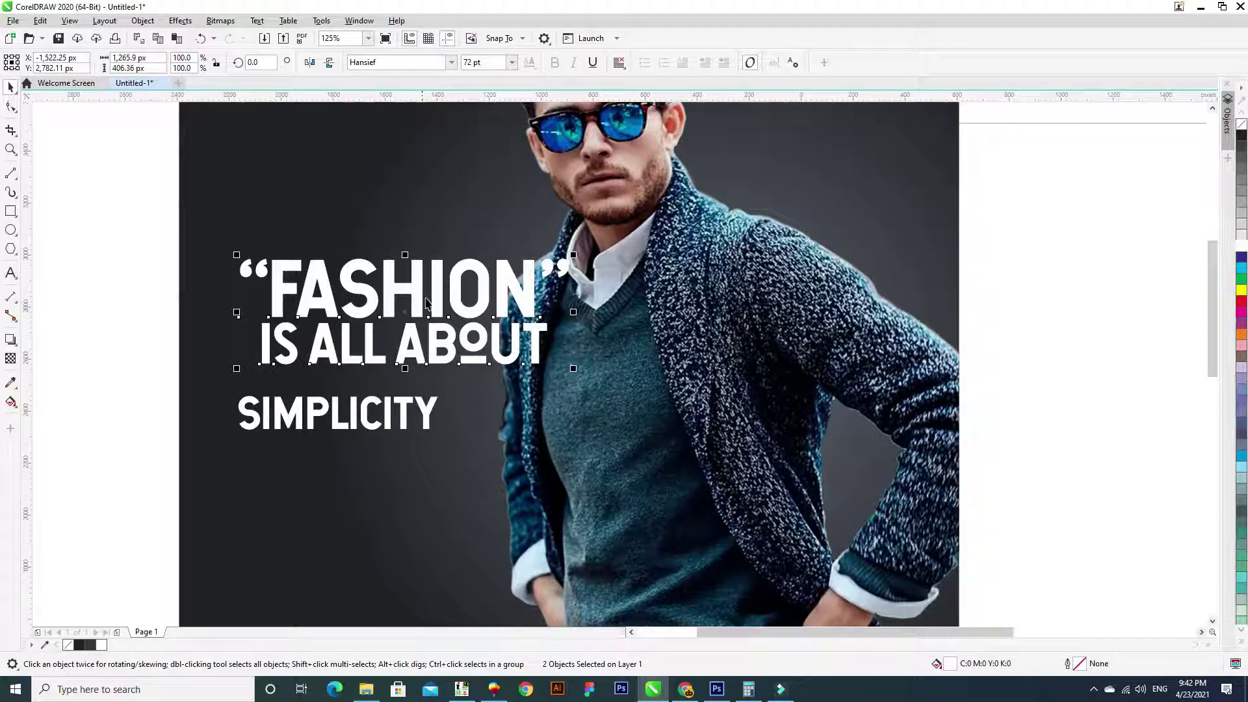
# Step: Enlarge SIMPLICITY to span the width of the lines above
pyautogui.click(323, 417)
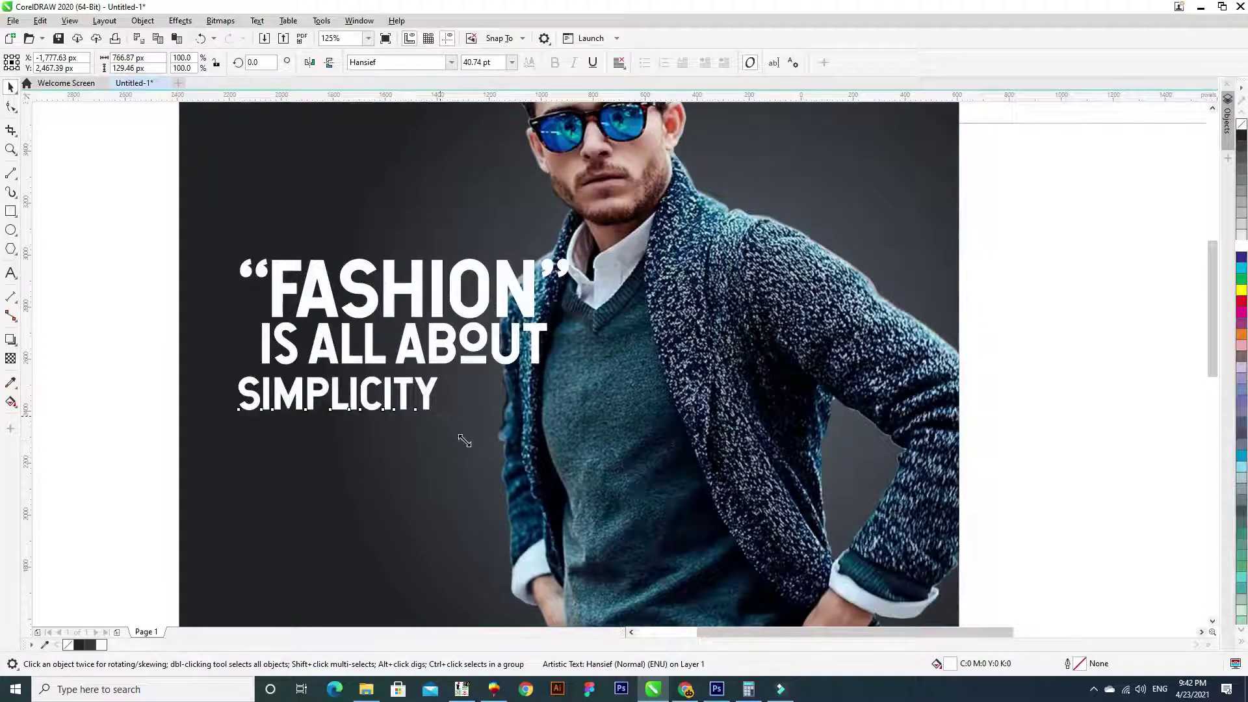
pyautogui.moveTo(445, 436); pyautogui.dragTo(561, 494)
pyautogui.moveTo(558, 437); pyautogui.dragTo(572, 450)
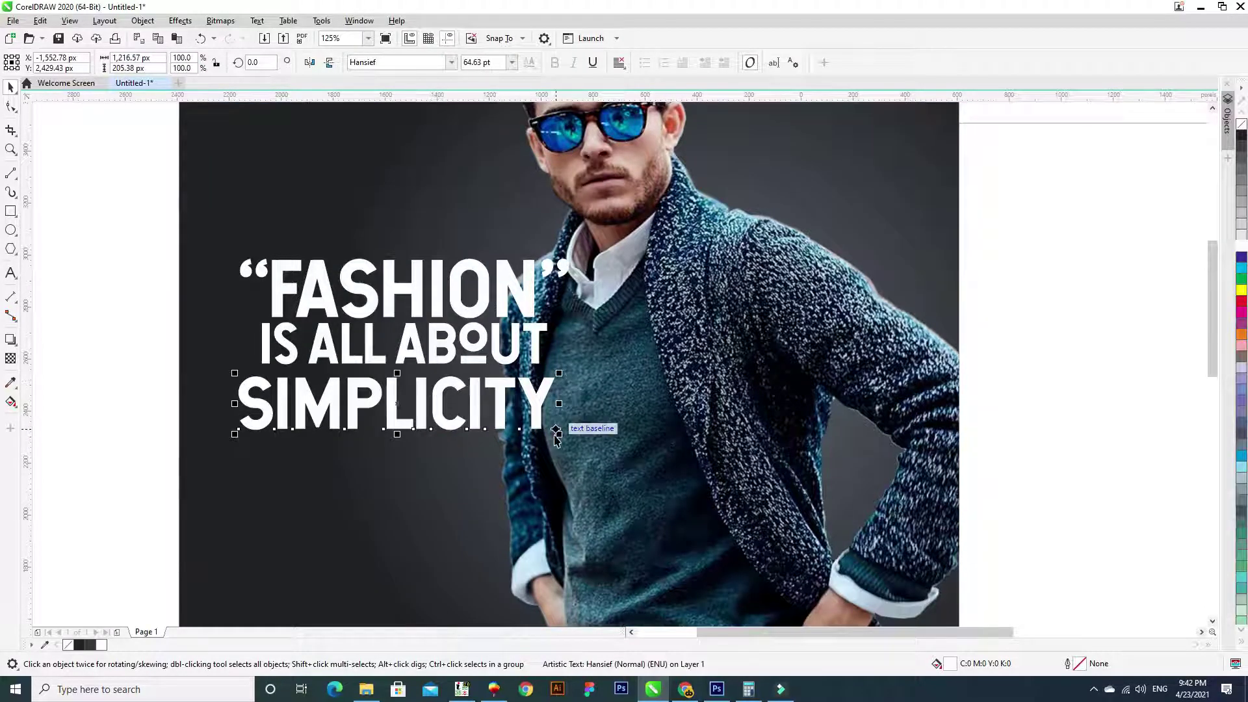
pyautogui.click(370, 357)
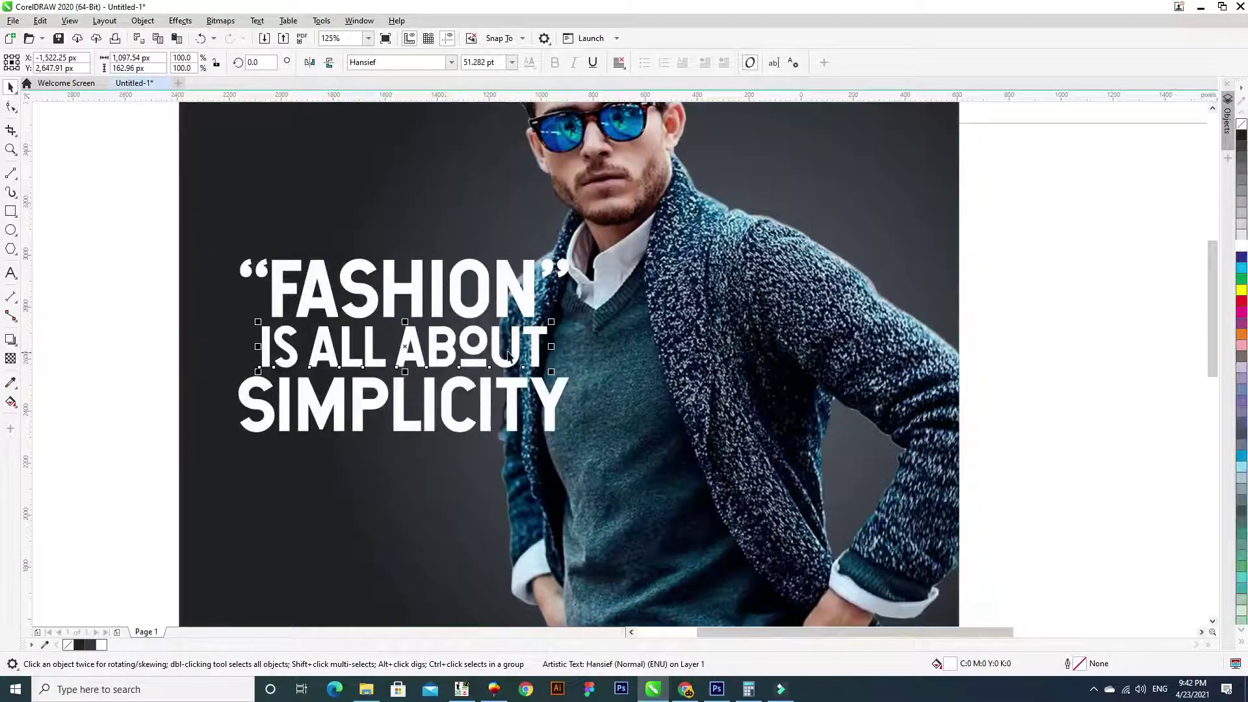
pyautogui.scroll(3, 509, 355)
pyautogui.scroll(-3, 396, 363)
# Step: Add a vertical guide aligned with the quote's right edge
pyautogui.moveTo(26, 315); pyautogui.dragTo(469, 314)
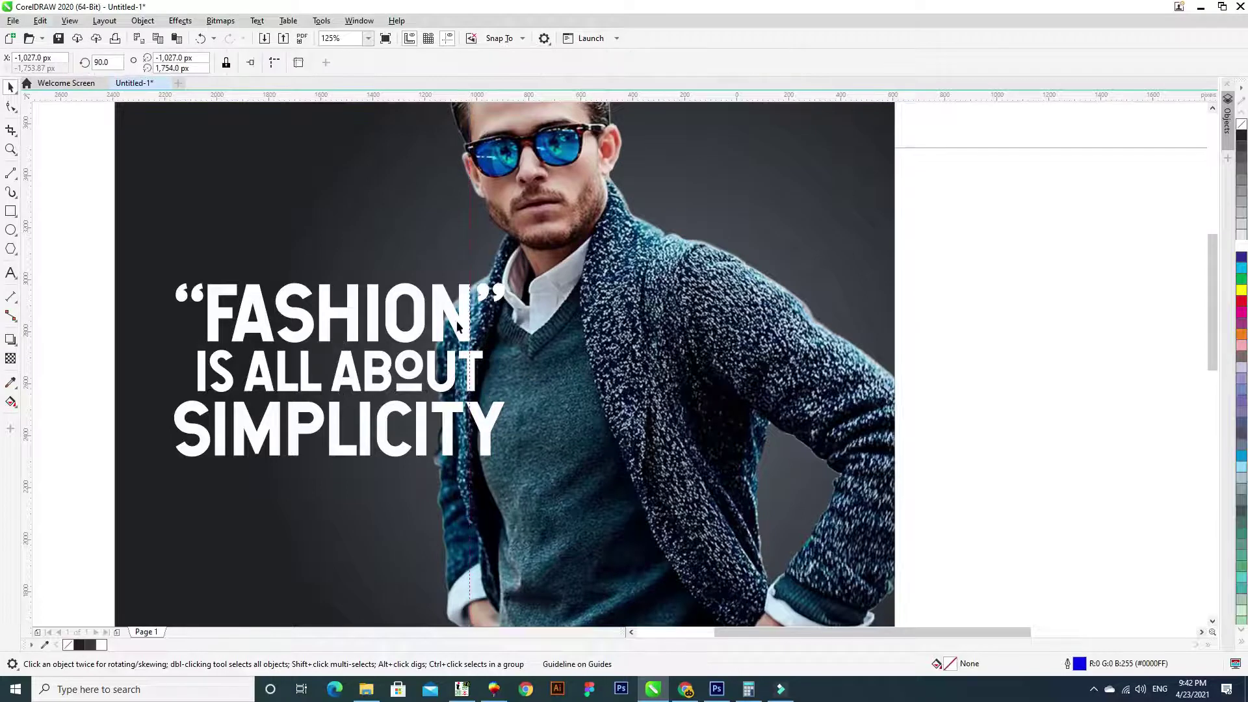
pyautogui.scroll(2, 469, 314)
pyautogui.scroll(2, 488, 367)
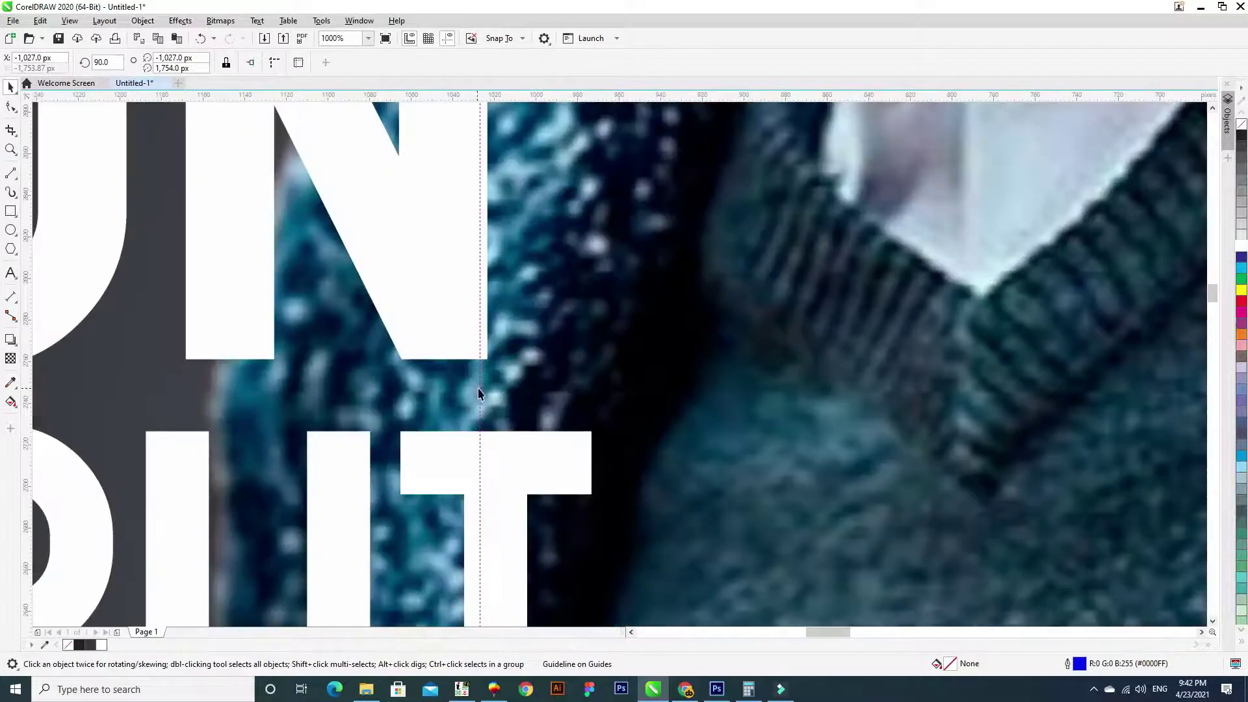
pyautogui.scroll(-2, 487, 393)
pyautogui.scroll(-1, 503, 403)
pyautogui.moveTo(507, 403); pyautogui.dragTo(247, 411)
pyautogui.scroll(1, 377, 410)
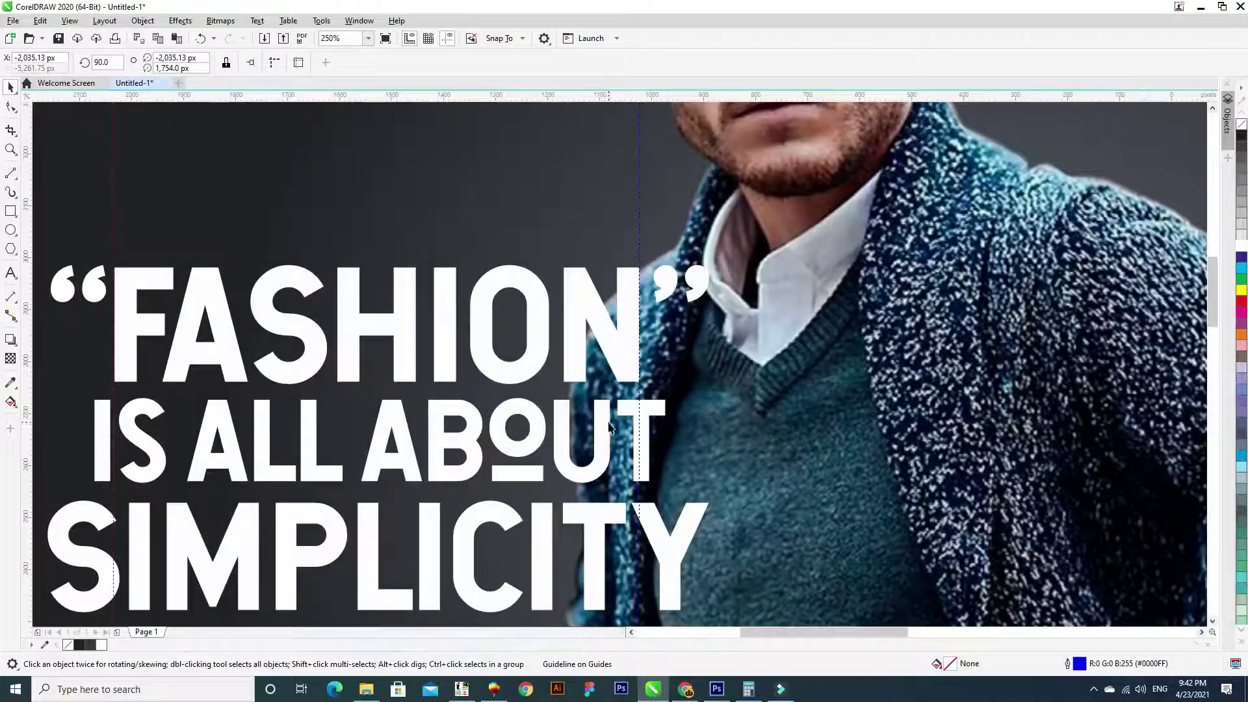
# Step: Shrink IS ALL ABOUT slightly so it ends at the guide
pyautogui.click(613, 429)
pyautogui.scroll(1, 655, 492)
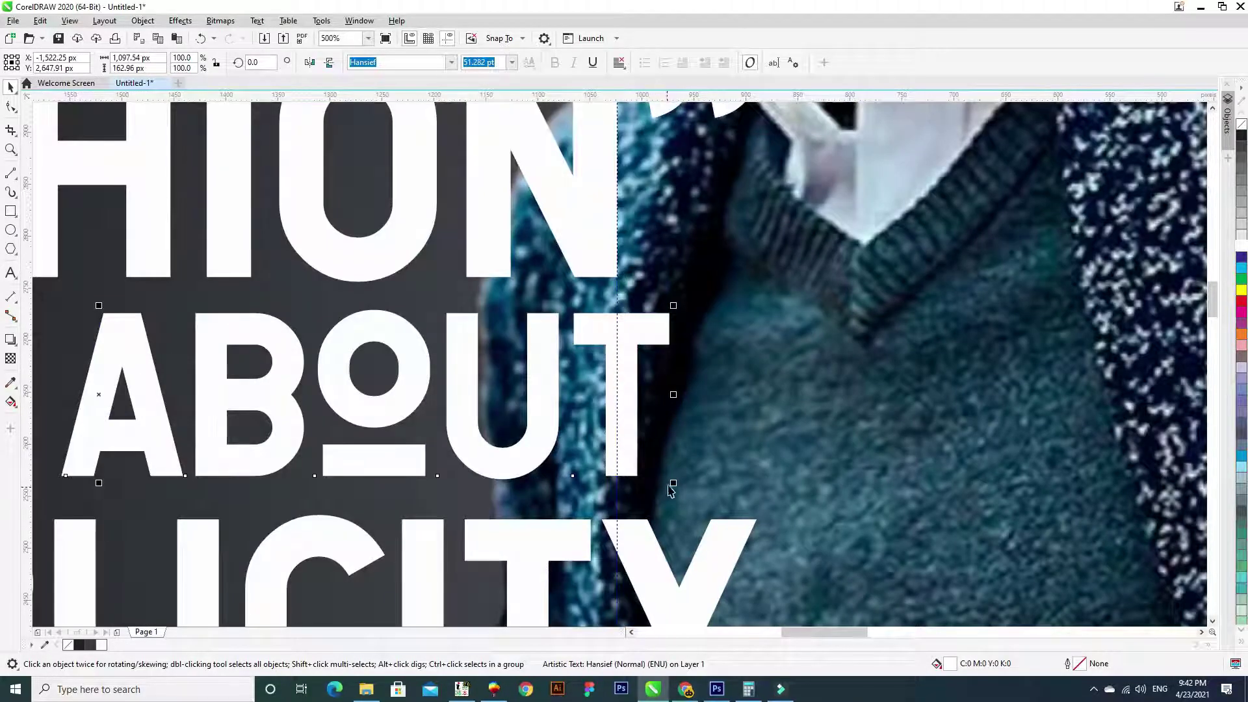
pyautogui.moveTo(669, 484); pyautogui.dragTo(644, 477)
pyautogui.scroll(-2, 635, 479)
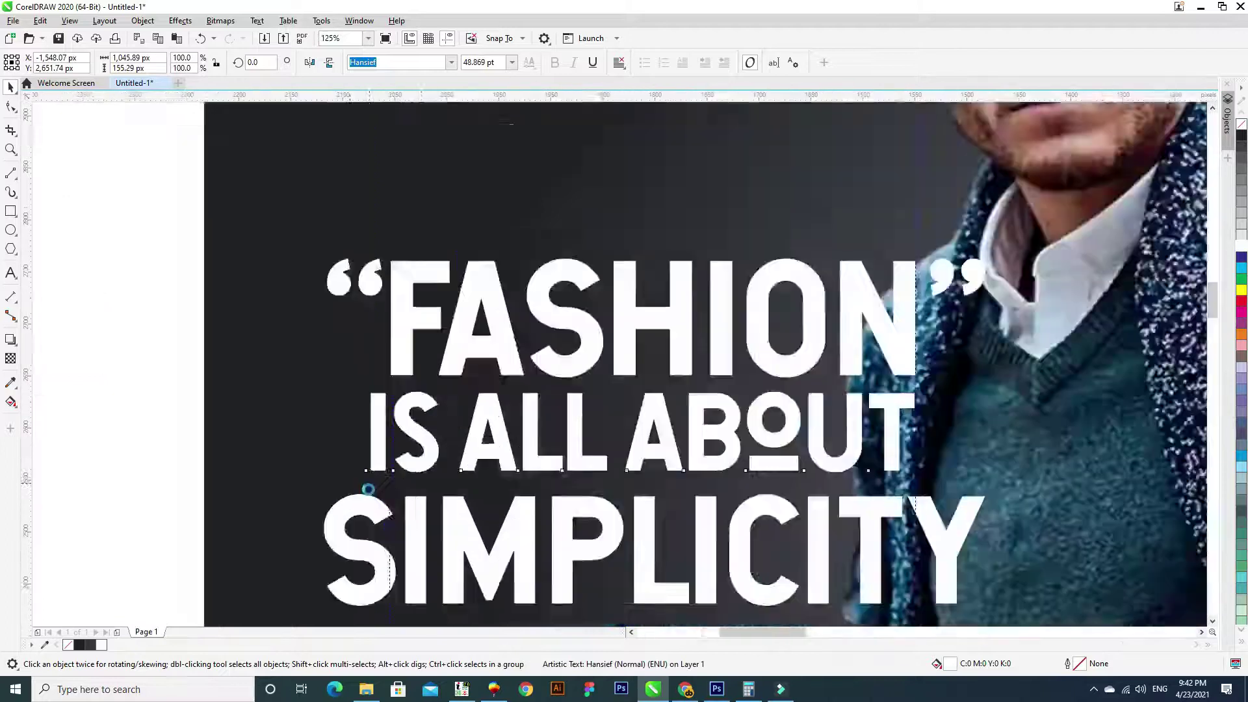
pyautogui.scroll(2, 368, 488)
pyautogui.moveTo(376, 454); pyautogui.dragTo(379, 437)
pyautogui.scroll(-1, 408, 435)
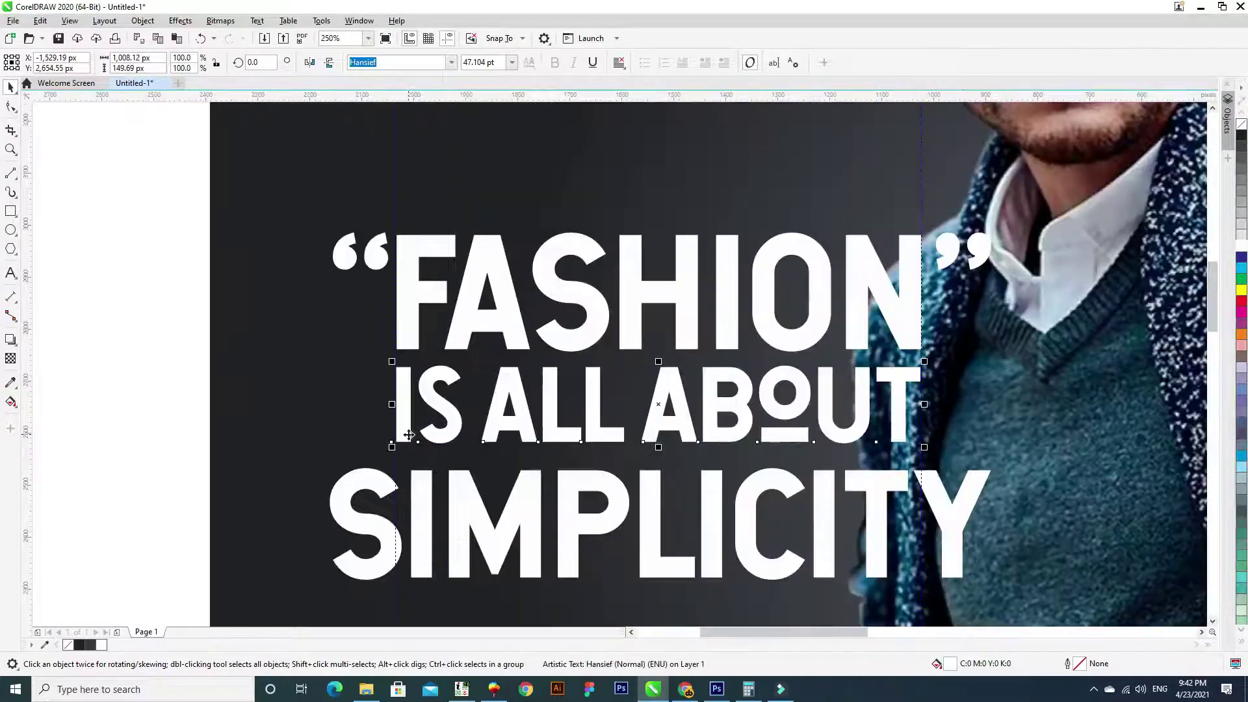
pyautogui.scroll(-1, 408, 435)
pyautogui.scroll(1, 625, 485)
# Step: Scale SIMPLICITY down slightly to about 67 pt
pyautogui.click(731, 475)
pyautogui.moveTo(777, 539)
pyautogui.mouseDown()
pyautogui.moveTo(740, 525)
pyautogui.moveTo(771, 534)
pyautogui.mouseUp()
pyautogui.scroll(-1, 682, 288)
pyautogui.click(237, 409)
pyautogui.scroll(1, 348, 410)
pyautogui.click(345, 414)
# Step: Shift all three quote lines slightly left and enlarge them together
pyautogui.scroll(-1, 346, 414)
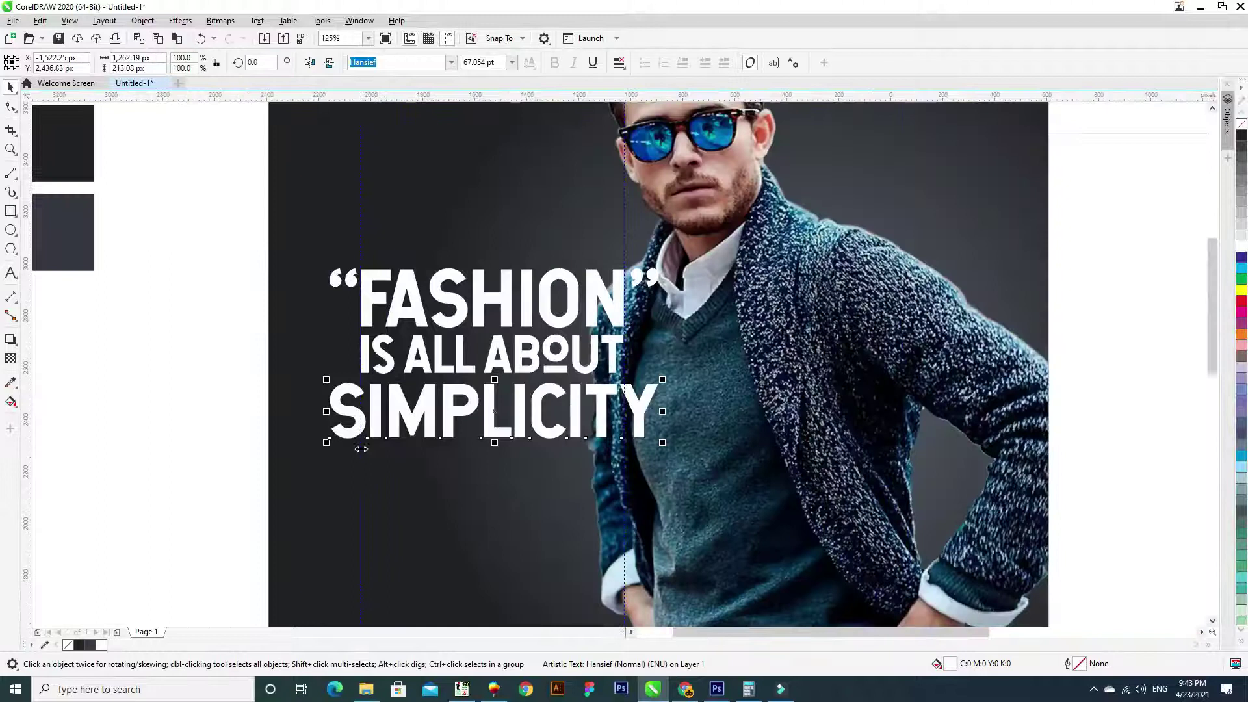
pyautogui.click(360, 455)
pyautogui.scroll(-1, 624, 470)
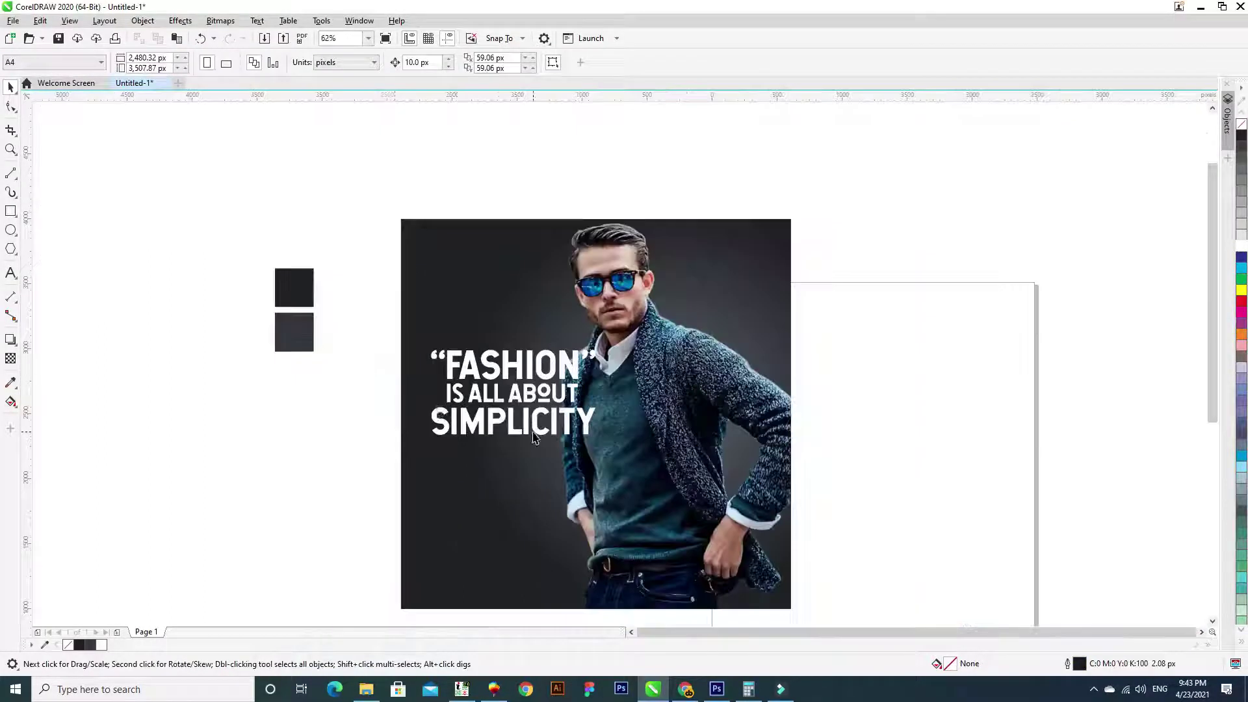
pyautogui.moveTo(377, 334); pyautogui.dragTo(660, 497)
pyautogui.moveTo(550, 406); pyautogui.dragTo(538, 406)
pyautogui.moveTo(644, 496); pyautogui.dragTo(663, 506)
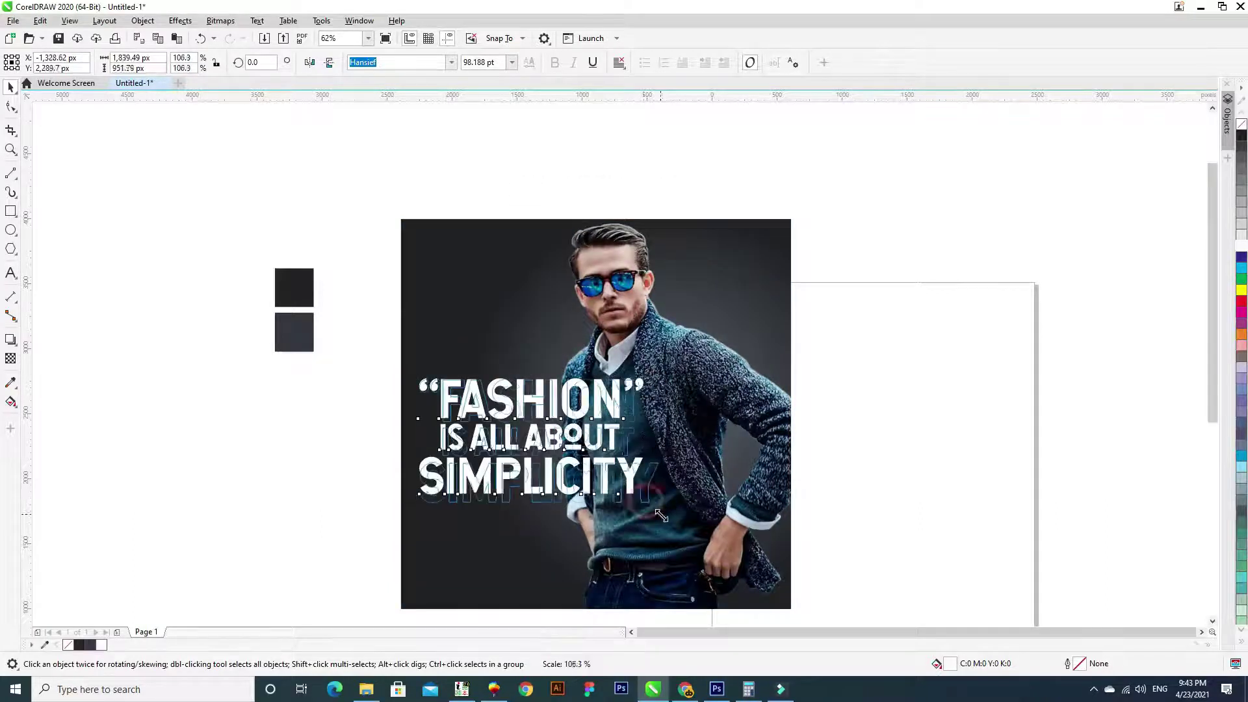
# Step: Colour the SIMPLICITY line magenta
pyautogui.click(336, 450)
pyautogui.click(539, 482)
pyautogui.click(1242, 313)
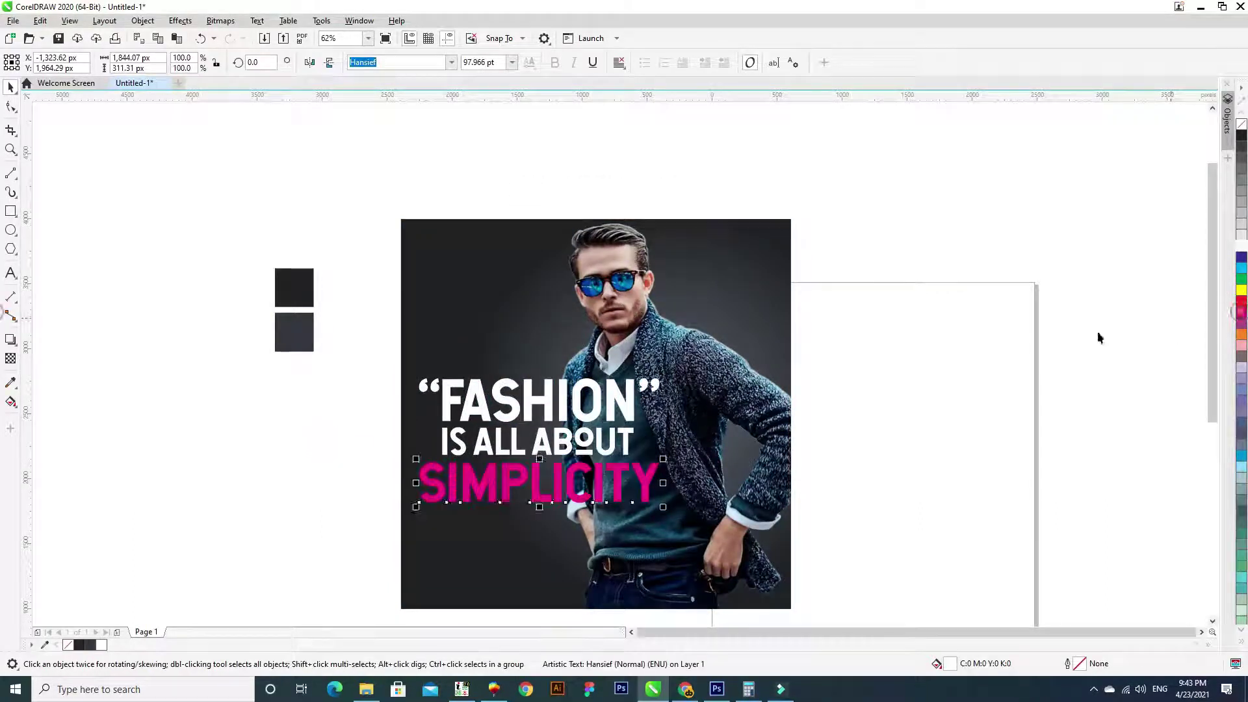
pyautogui.press('Escape')
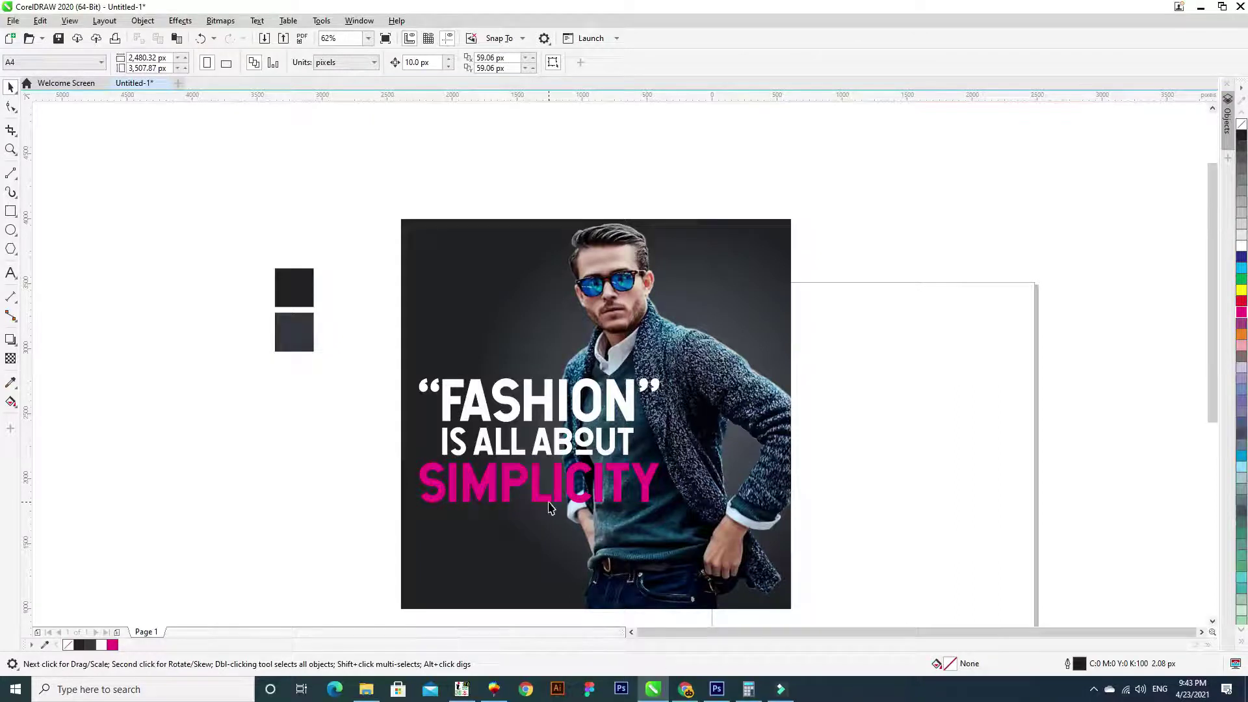
pyautogui.scroll(2, 549, 507)
# Step: Draw a thin magenta bar with no outline at the image's left edge
pyautogui.press('F8')
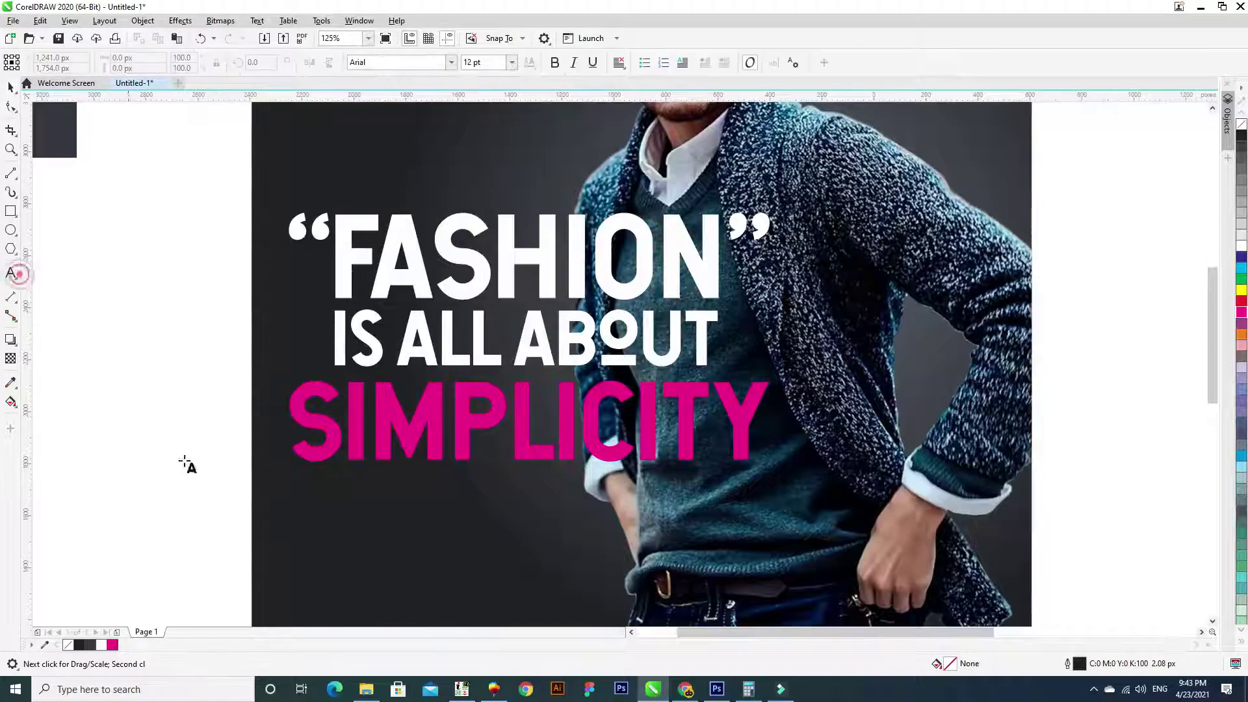
pyautogui.moveTo(252, 541); pyautogui.dragTo(297, 541)
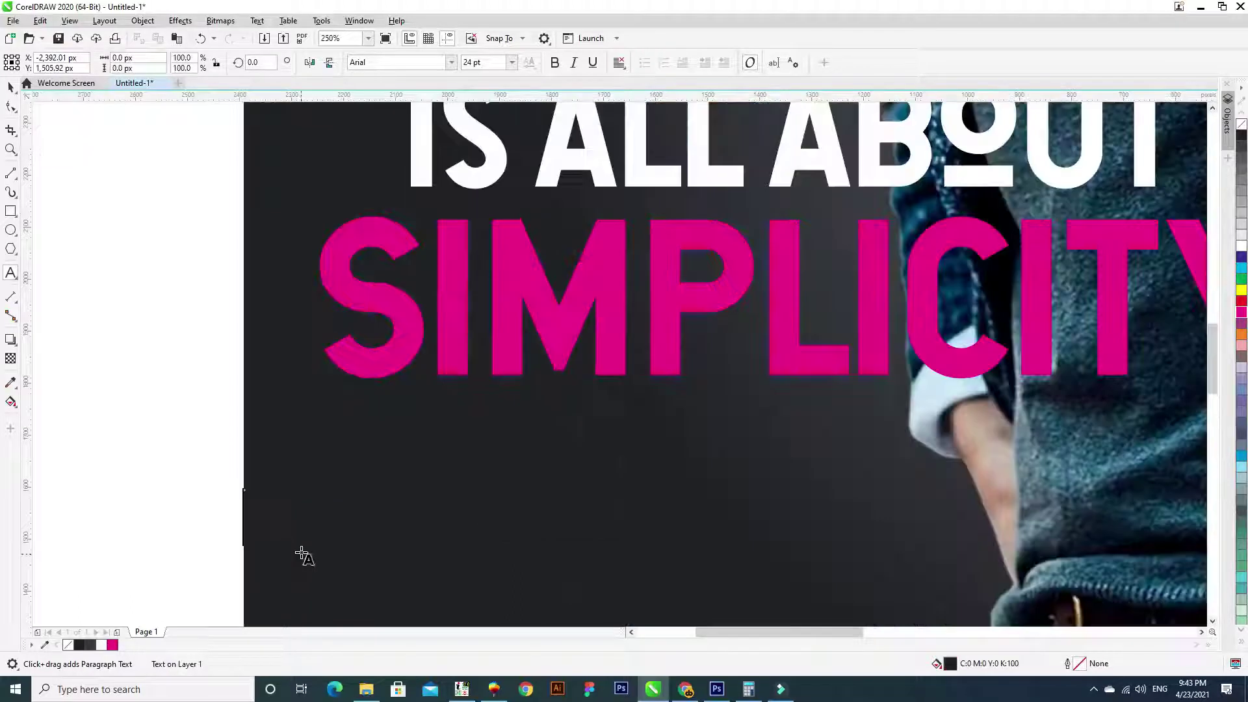
pyautogui.scroll(2, 300, 549)
pyautogui.press('F6')
pyautogui.moveTo(239, 497); pyautogui.dragTo(328, 512)
pyautogui.click(1241, 312)
pyautogui.rightClick(1241, 124)
pyautogui.press('space')
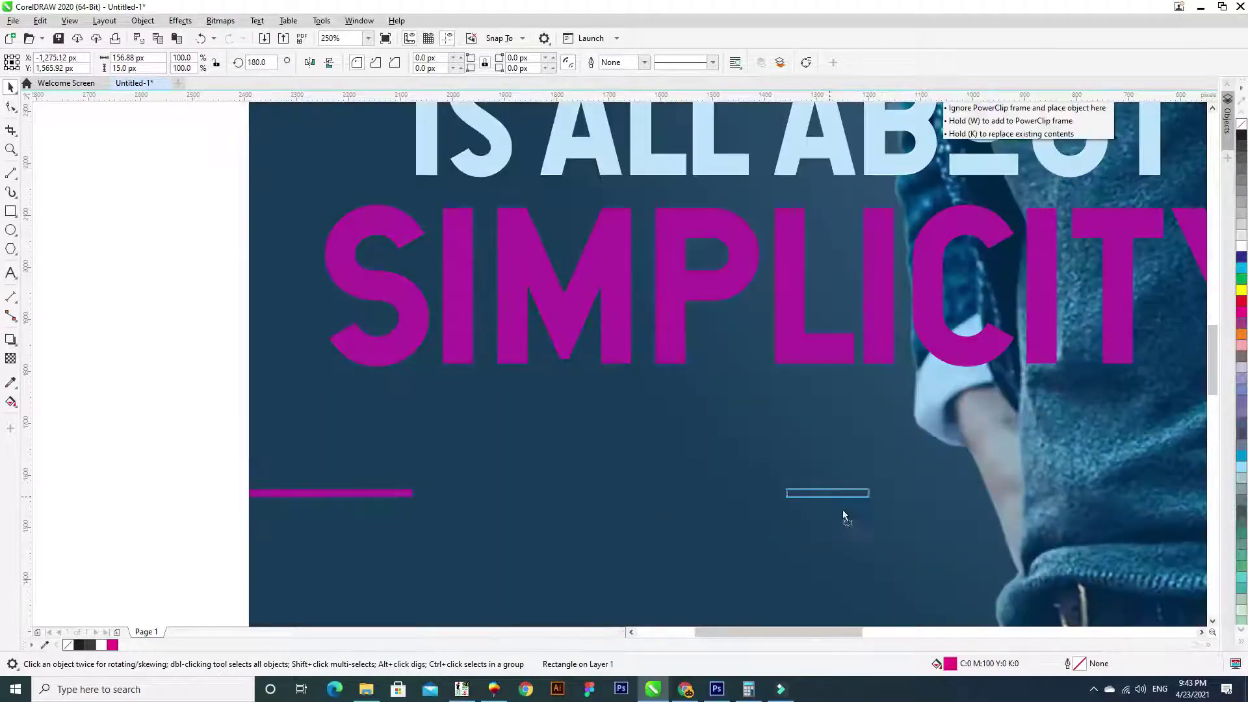
# Step: Duplicate the bar to the right and scale one copy into a larger magenta block
pyautogui.moveTo(245, 493)
pyautogui.mouseDown()
pyautogui.moveTo(903, 492)
pyautogui.moveTo(428, 493)
pyautogui.moveTo(428, 468)
pyautogui.moveTo(553, 495)
pyautogui.mouseUp()
pyautogui.moveTo(428, 467); pyautogui.dragTo(431, 454)
pyautogui.moveTo(553, 493); pyautogui.dragTo(634, 493)
pyautogui.moveTo(330, 492); pyautogui.dragTo(370, 492)
pyautogui.scroll(4, 368, 517)
pyautogui.scroll(-4, 247, 497)
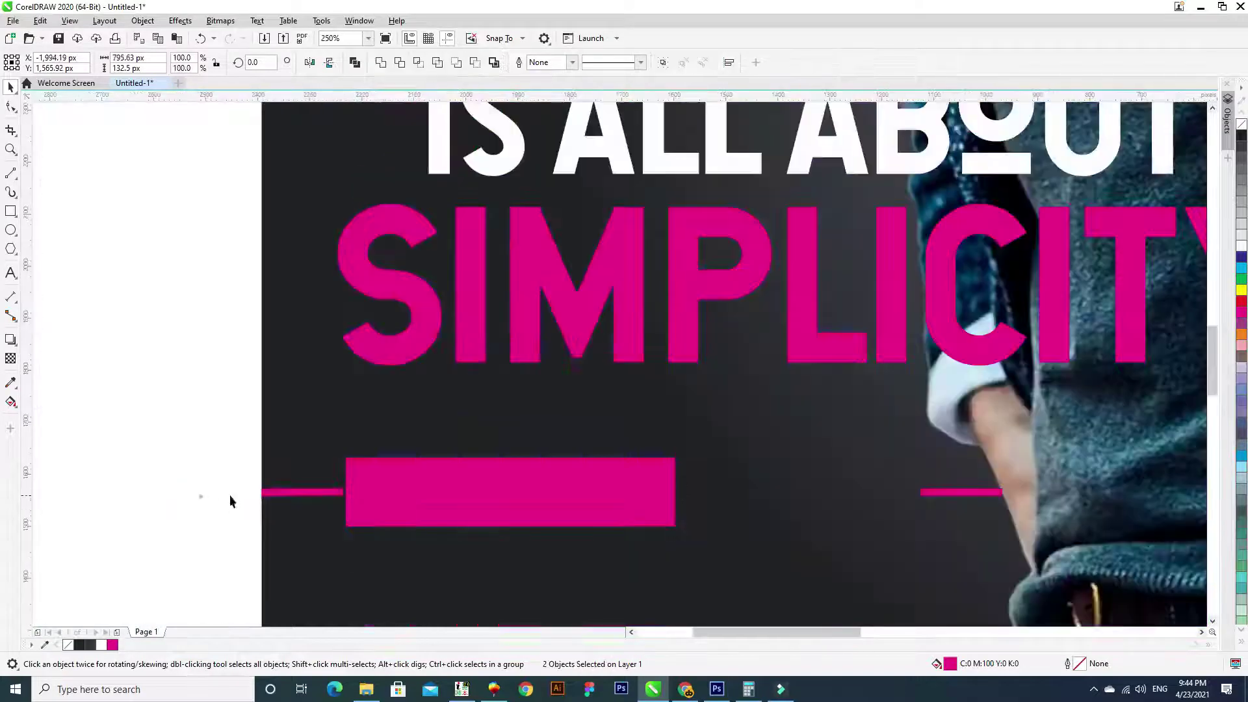
pyautogui.scroll(4, 271, 502)
pyautogui.moveTo(271, 502); pyautogui.dragTo(247, 499)
pyautogui.scroll(-4, 247, 499)
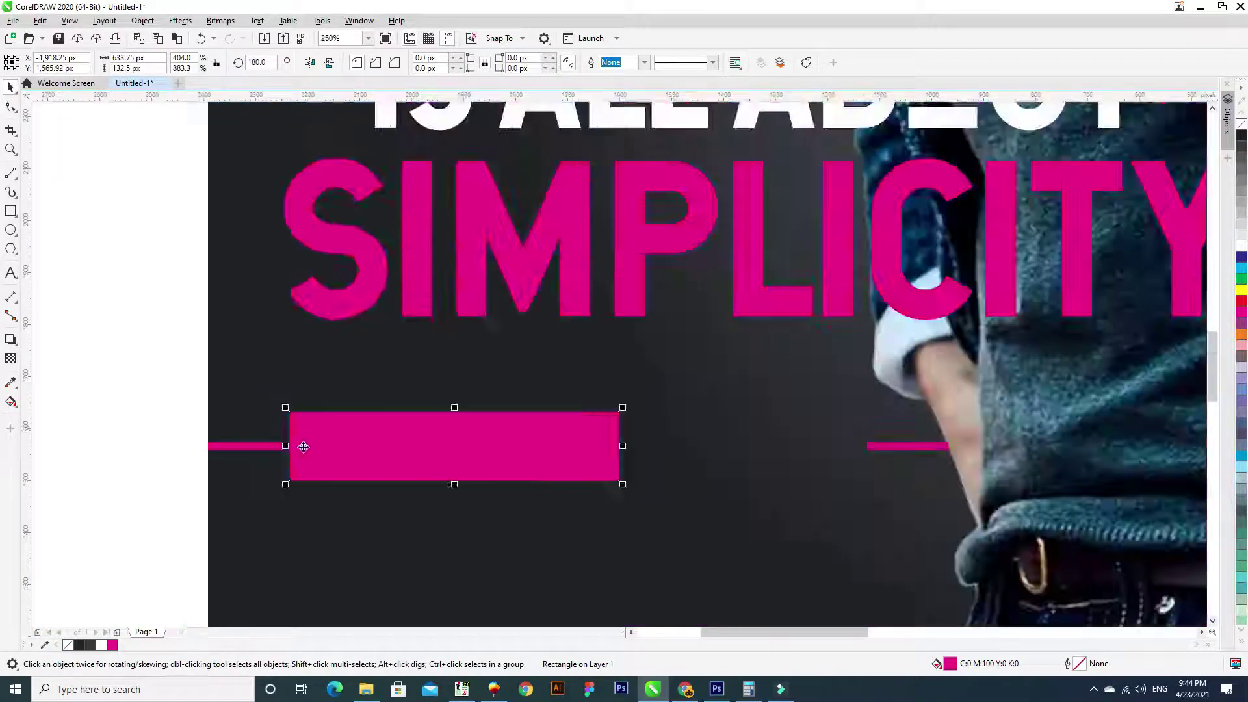
pyautogui.scroll(2, 167, 398)
# Step: Round the block's corners fully into a magenta pill with the Shape tool
pyautogui.click(10, 107)
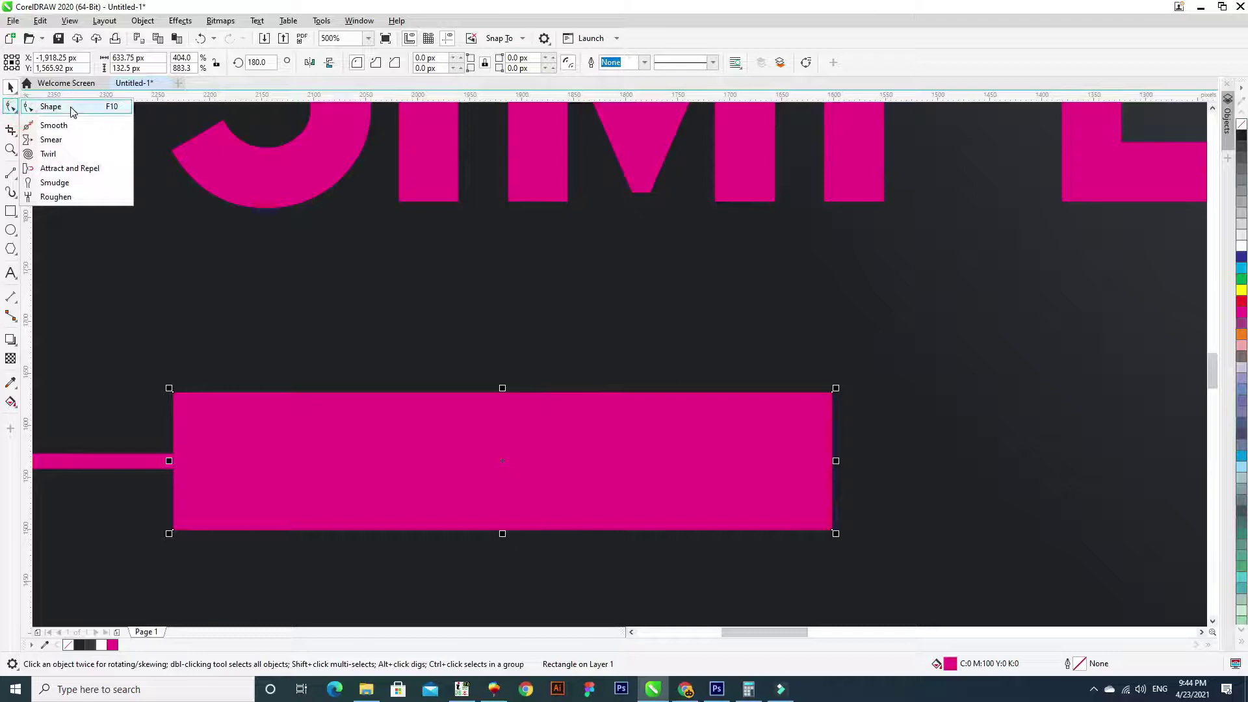
pyautogui.click(39, 102)
pyautogui.moveTo(832, 437); pyautogui.dragTo(494, 434)
pyautogui.scroll(-4, 663, 445)
pyautogui.press('space')
pyautogui.click(669, 448)
pyautogui.scroll(2, 708, 446)
# Step: Move the right bar further out, then widen, heighten and centre the pill under SIMPLICITY
pyautogui.click(709, 437)
pyautogui.moveTo(709, 437)
pyautogui.mouseDown()
pyautogui.moveTo(516, 436)
pyautogui.moveTo(884, 437)
pyautogui.mouseUp()
pyautogui.hotkey('ctrl', 'z')
pyautogui.click(399, 445)
pyautogui.hotkey('ctrl', 'z')
pyautogui.click(715, 435)
pyautogui.moveTo(716, 435); pyautogui.dragTo(981, 435)
pyautogui.click(455, 437)
pyautogui.moveTo(448, 437); pyautogui.dragTo(762, 445)
pyautogui.moveTo(437, 398); pyautogui.dragTo(440, 382)
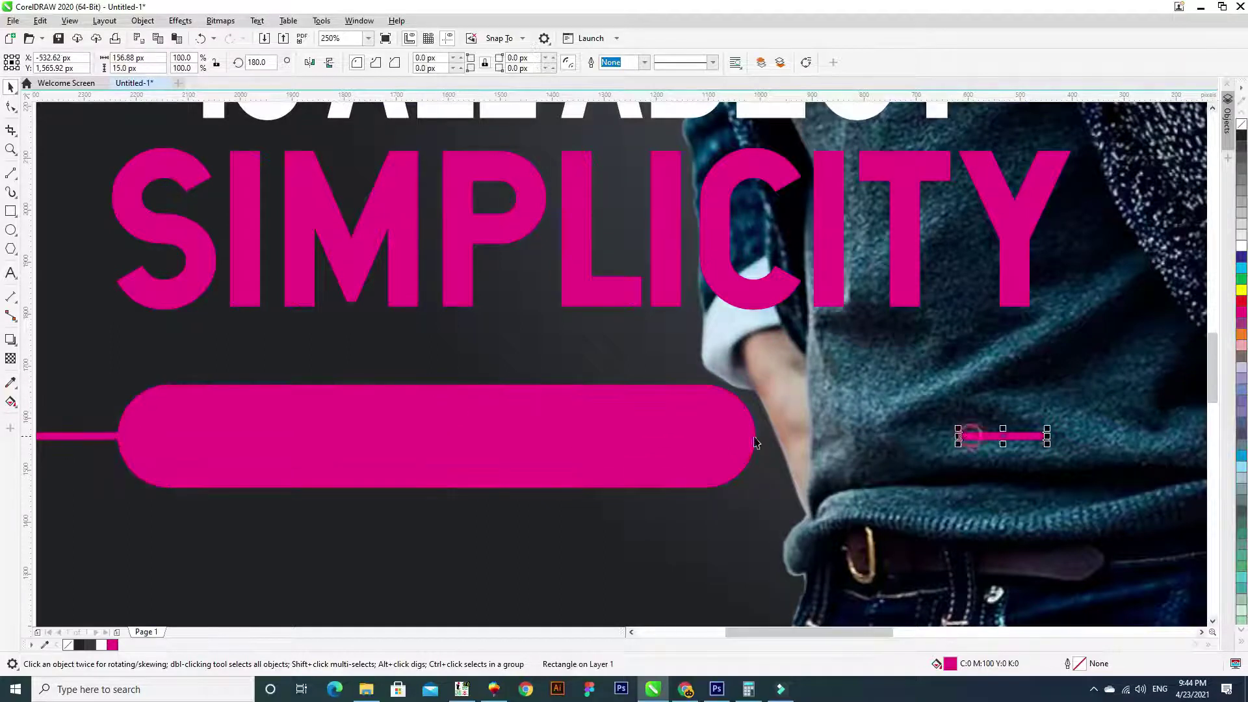
pyautogui.scroll(-2, 635, 437)
pyautogui.press('c')
# Step: Stretch the left and right bars to meet the pill, forming a line across the photo
pyautogui.click(280, 437)
pyautogui.moveTo(303, 436); pyautogui.dragTo(381, 460)
pyautogui.moveTo(363, 392)
pyautogui.mouseDown()
pyautogui.moveTo(650, 406)
pyautogui.moveTo(981, 446)
pyautogui.mouseUp()
pyautogui.scroll(-4, 358, 390)
pyautogui.scroll(3, 650, 406)
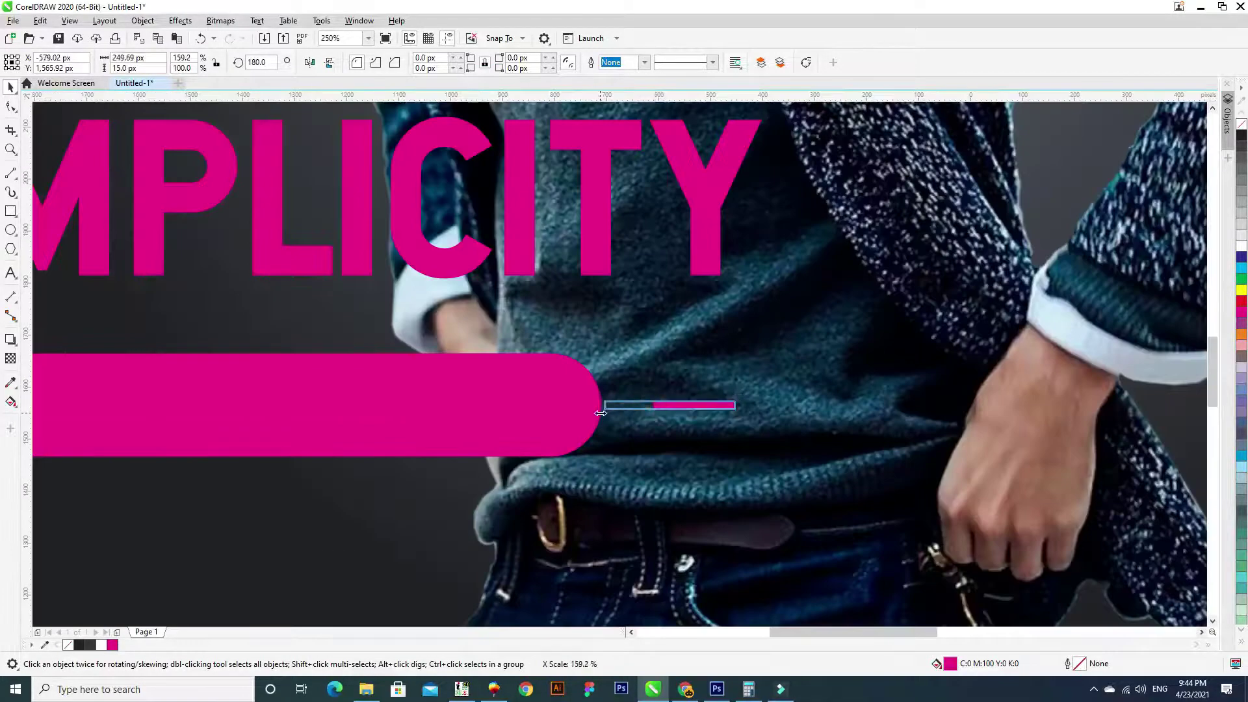
pyautogui.scroll(-2, 641, 406)
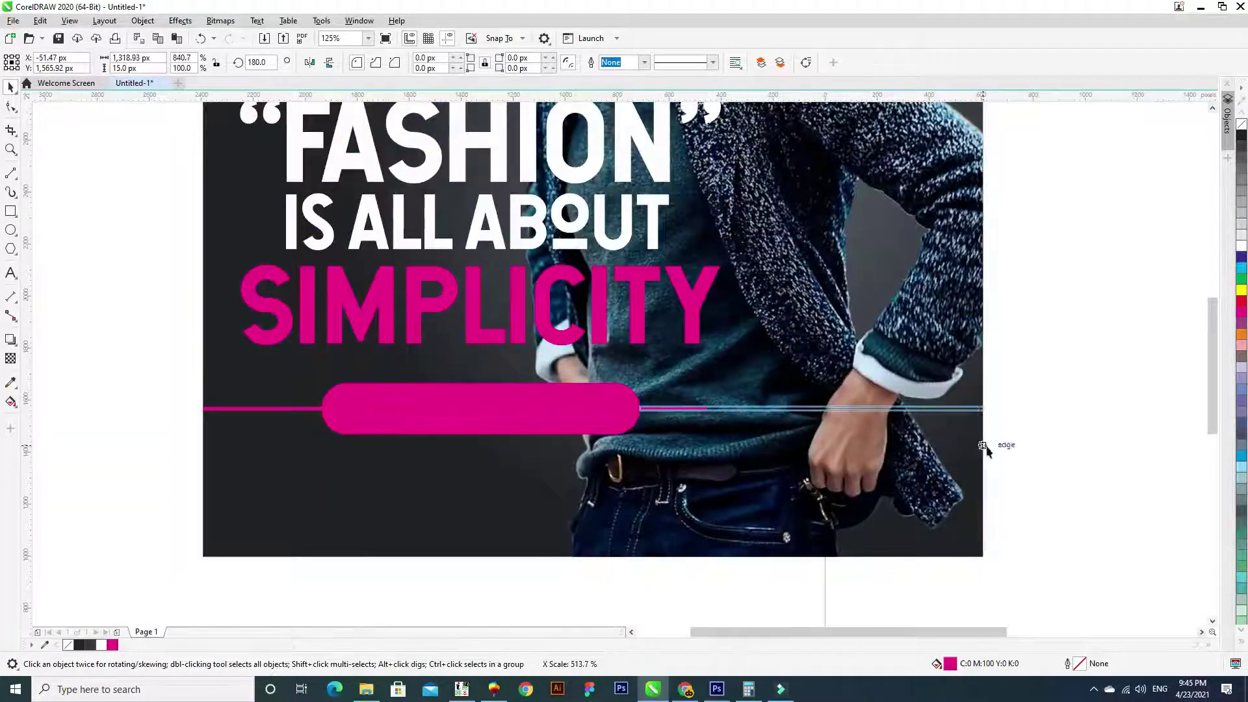
pyautogui.click(78, 404)
pyautogui.scroll(-2, 228, 418)
pyautogui.scroll(2, 70, 366)
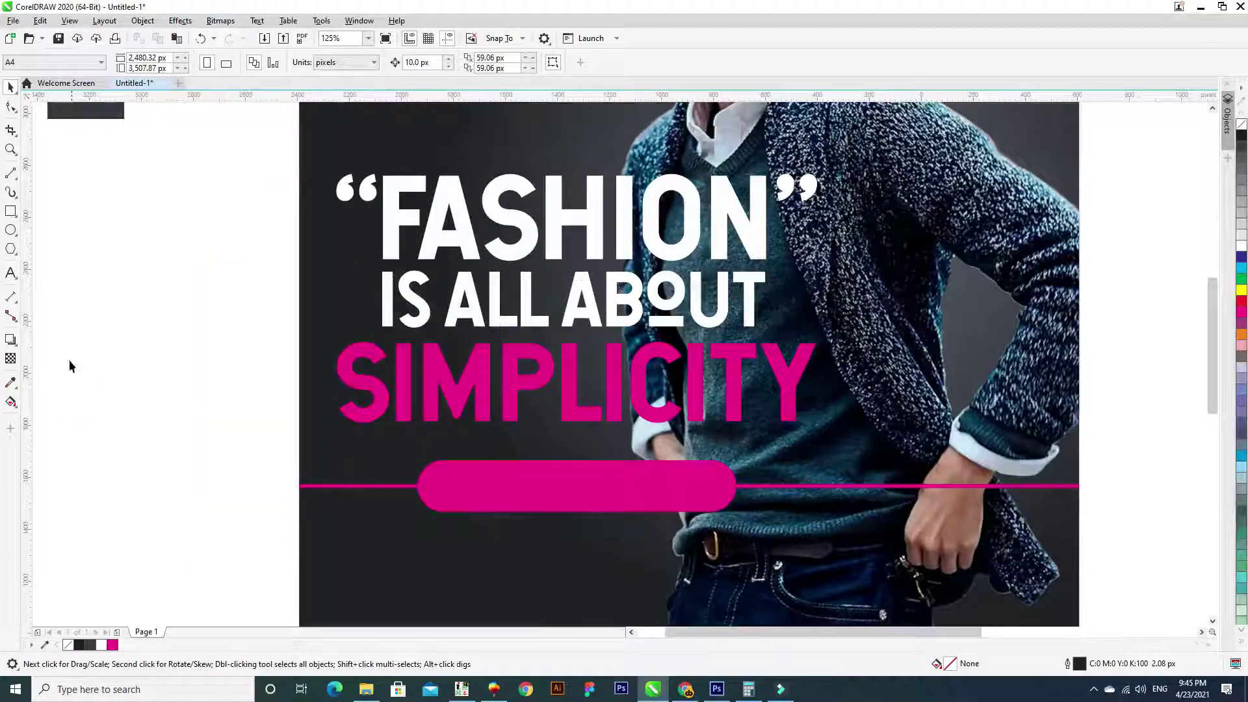
# Step: Type the 'WITH' credit line with the speaker's name and set its font to Hansief
pyautogui.click(11, 273)
pyautogui.click(115, 434)
pyautogui.write('wi')
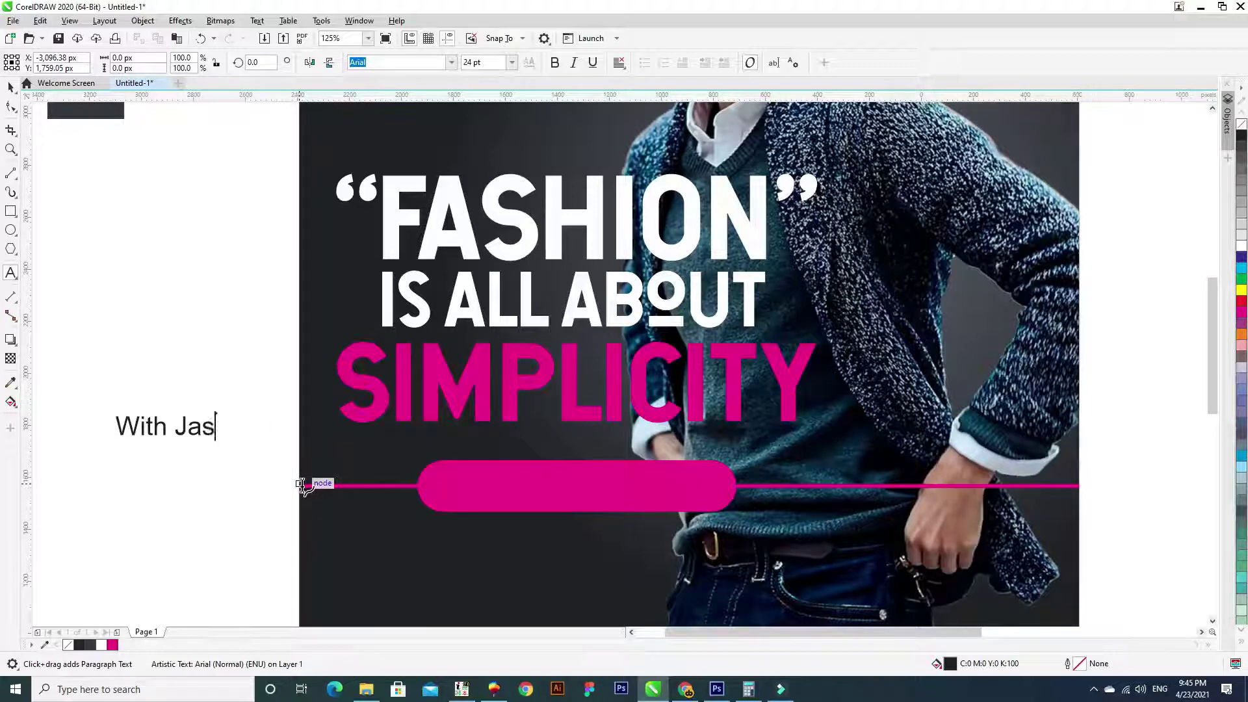
pyautogui.write('ASON SMITH')
pyautogui.hotkey('ctrl', 'space')
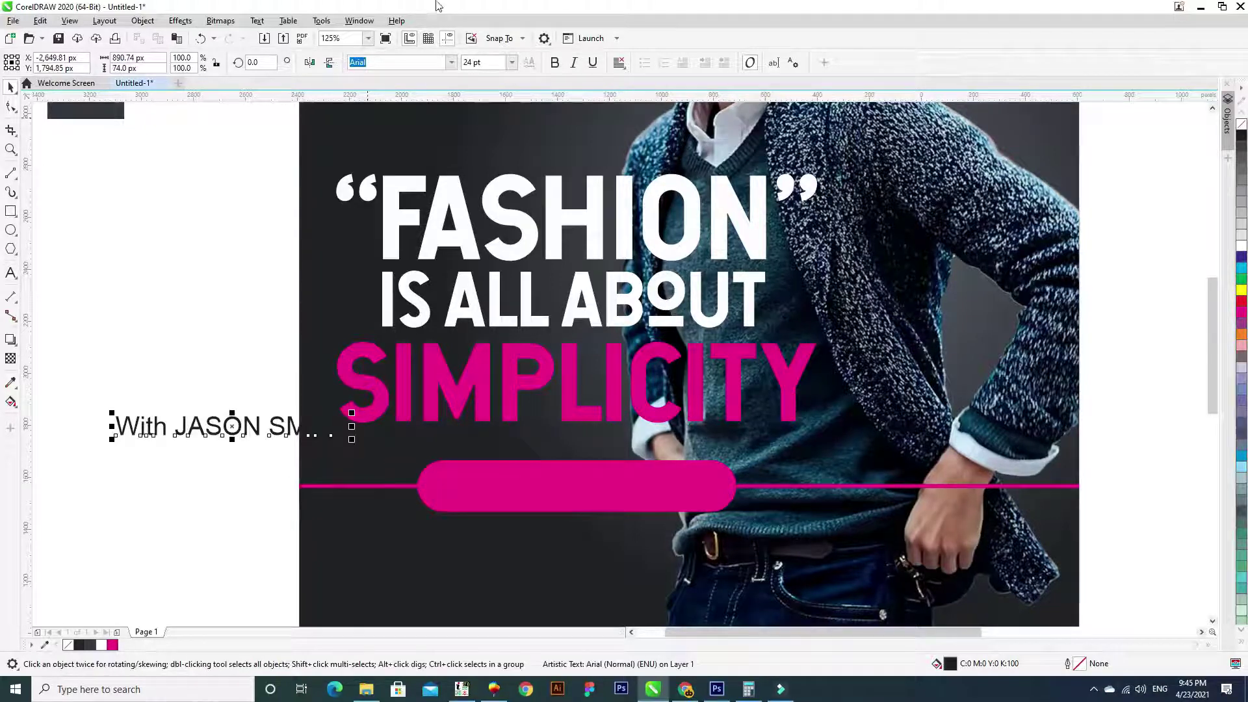
pyautogui.click(450, 62)
pyautogui.click(388, 103)
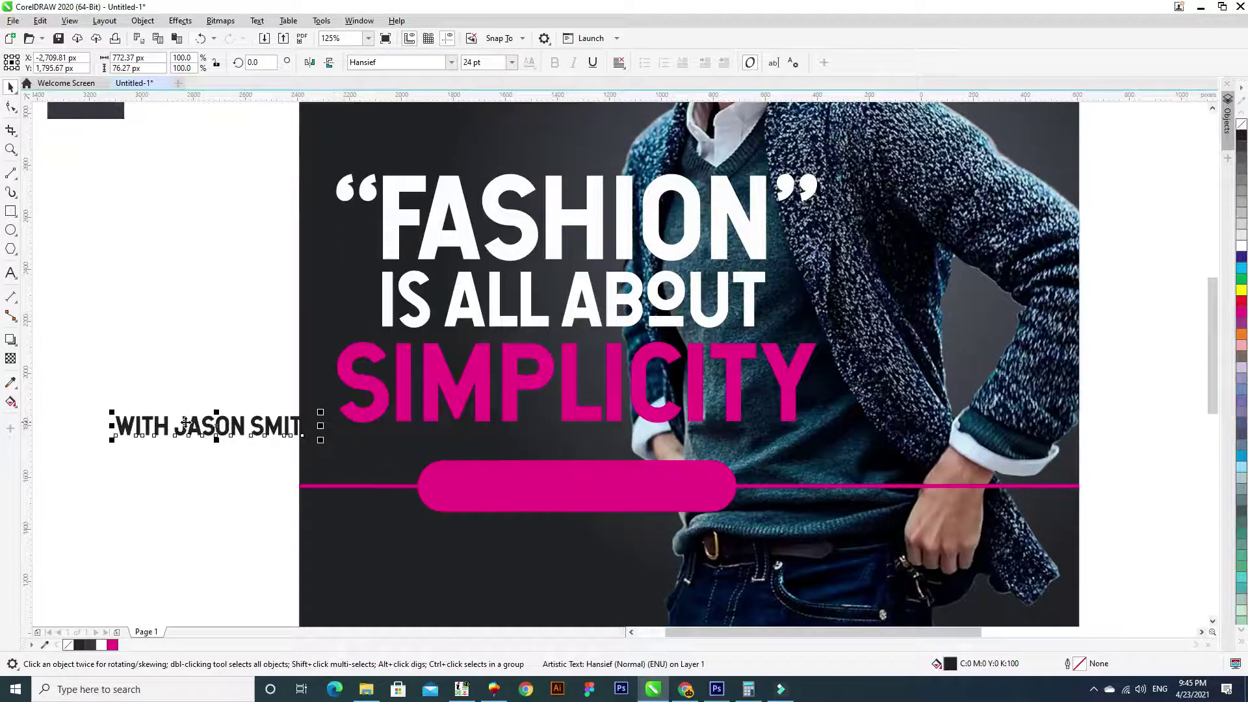
# Step: Move the name onto the magenta pill, make it white and enlarge it
pyautogui.moveTo(253, 435)
pyautogui.mouseDown()
pyautogui.moveTo(488, 484)
pyautogui.moveTo(558, 482)
pyautogui.mouseUp()
pyautogui.hotkey('ctrl', 'z')
pyautogui.moveTo(279, 427); pyautogui.dragTo(557, 485)
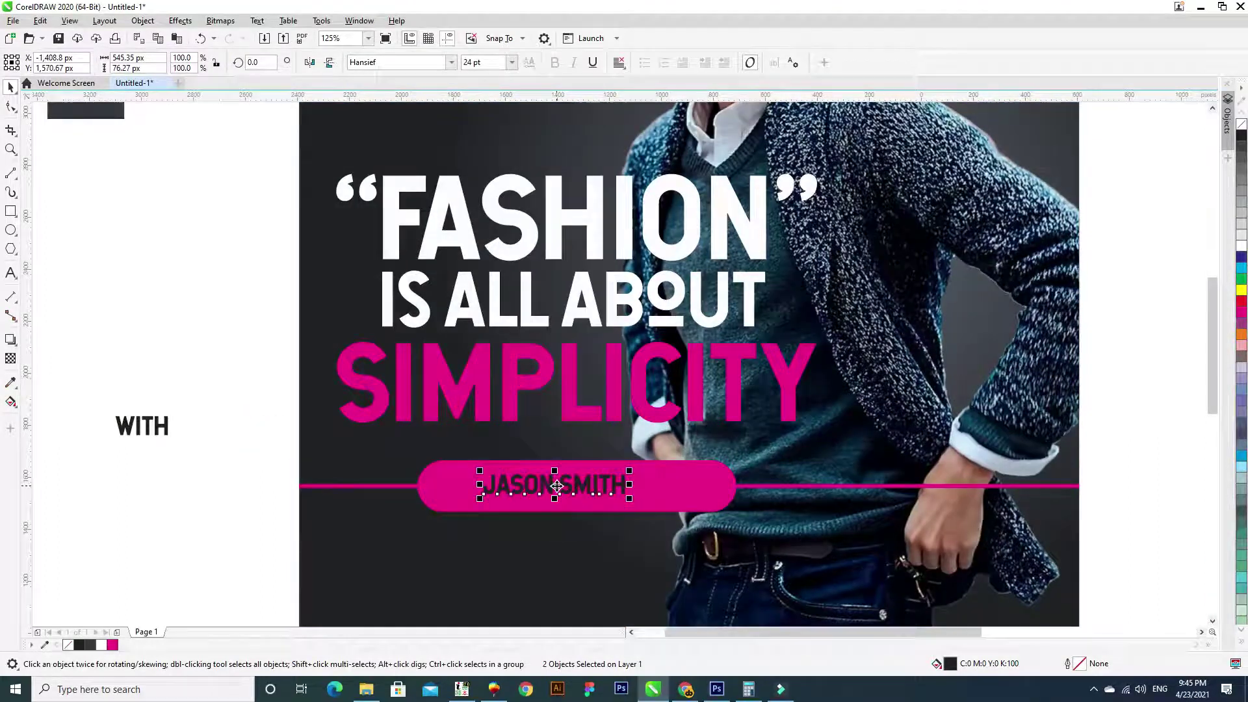
pyautogui.click(1241, 246)
pyautogui.moveTo(629, 498); pyautogui.dragTo(687, 524)
# Step: Place the smaller WITH on the pill beside the name
pyautogui.keyDown('shift'); pyautogui.click(702, 496); pyautogui.keyUp('shift')
pyautogui.moveTo(142, 425)
pyautogui.mouseDown()
pyautogui.moveTo(466, 478)
pyautogui.moveTo(475, 490)
pyautogui.mouseUp()
pyautogui.scroll(3, 465, 478)
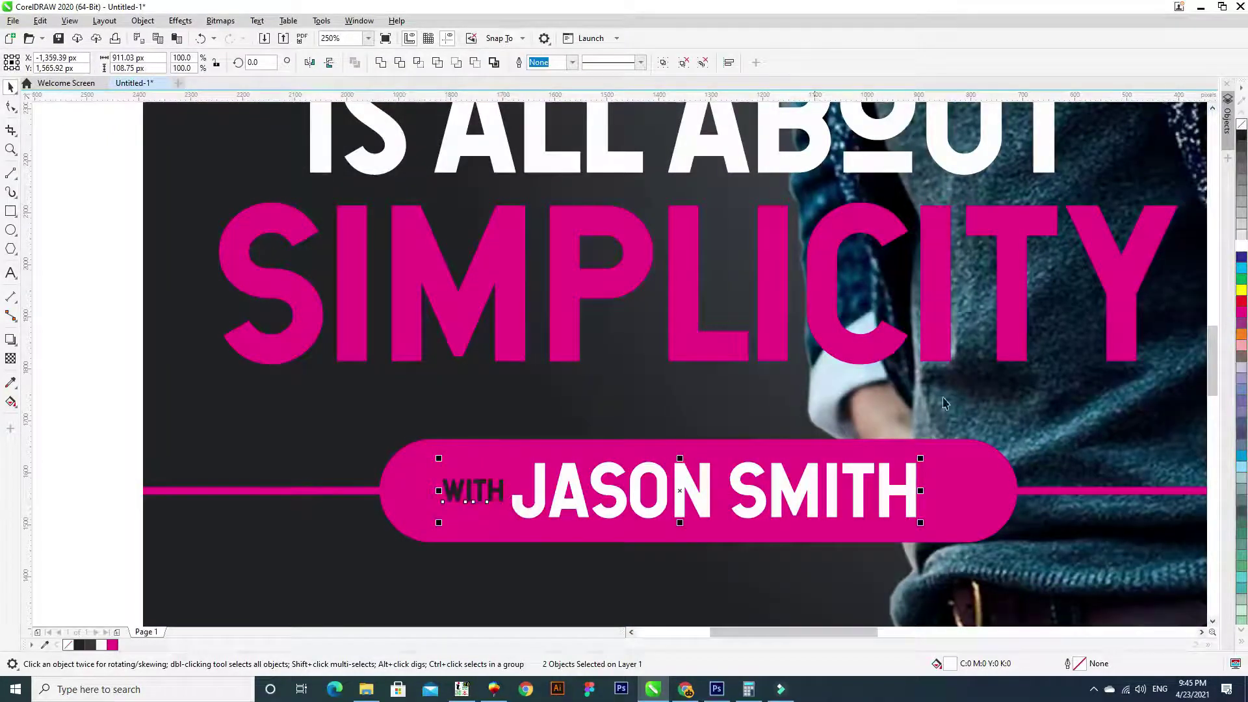
pyautogui.scroll(-2, 530, 462)
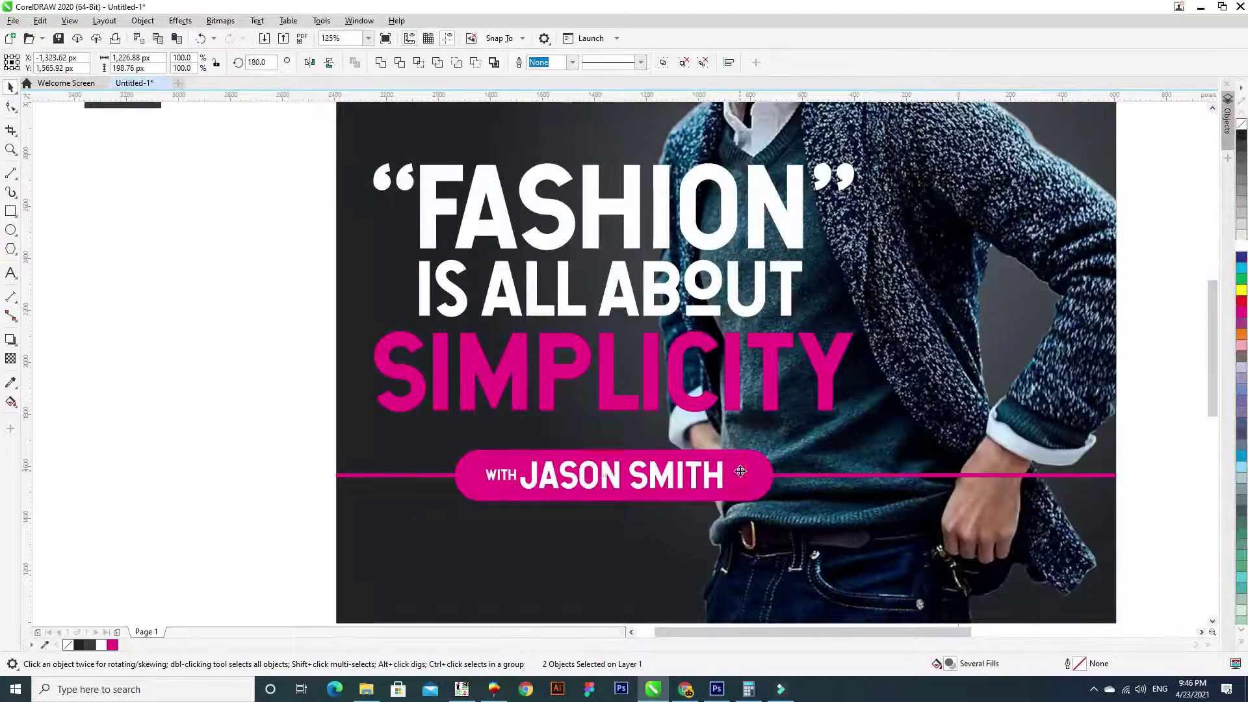
pyautogui.press('Escape')
pyautogui.scroll(-2, 504, 491)
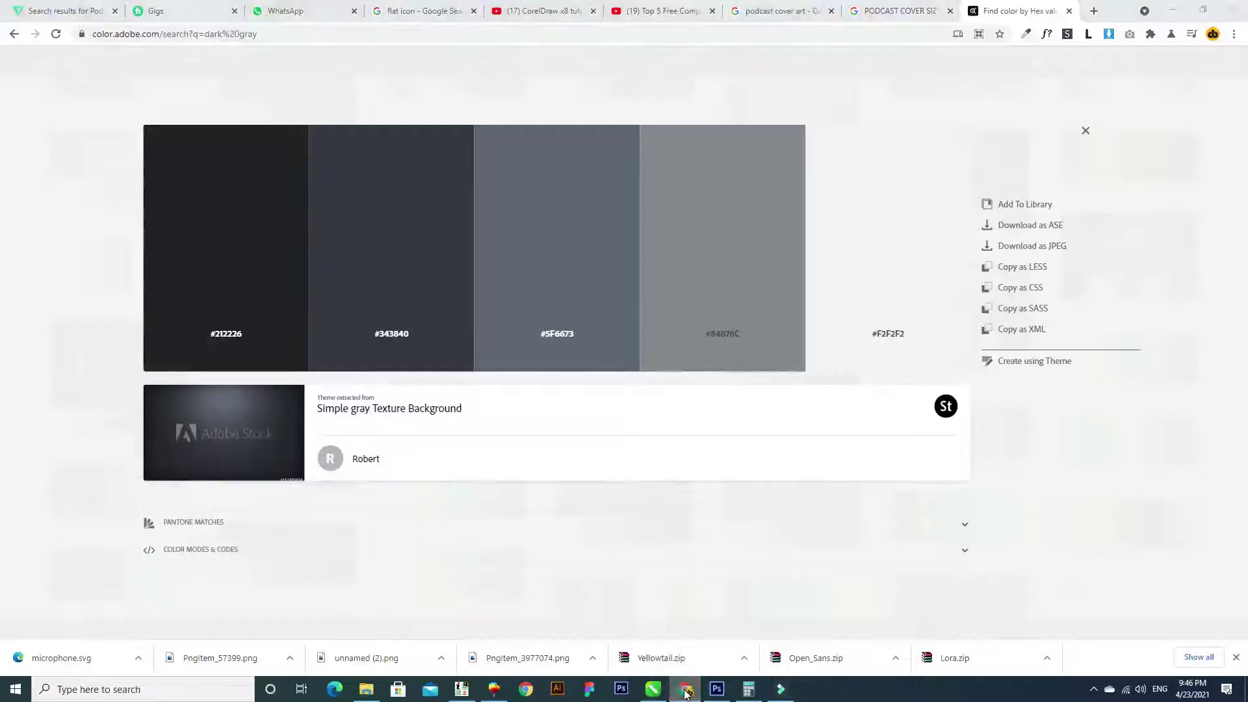
# Step: Drag the microphone icon in from the browser, enlarge it, and PowerClip it into the poster square
pyautogui.click(686, 689)
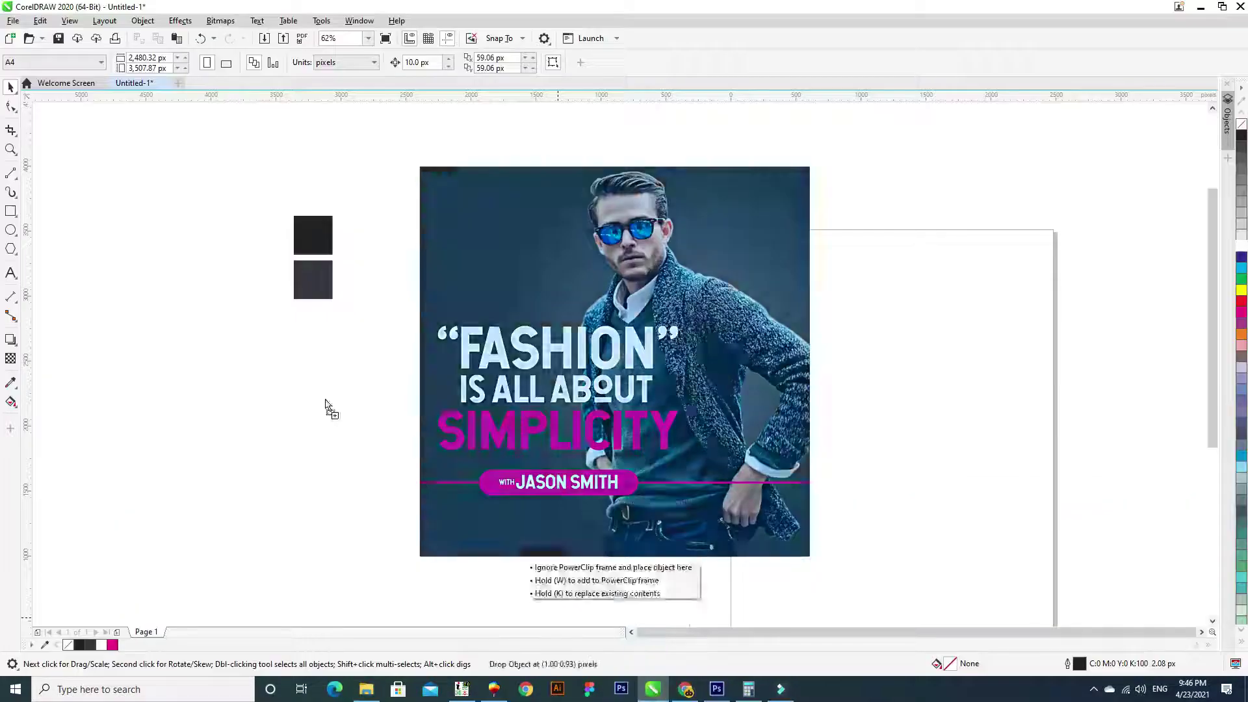
pyautogui.moveTo(663, 686)
pyautogui.mouseDown()
pyautogui.moveTo(326, 410)
pyautogui.moveTo(474, 286)
pyautogui.mouseUp()
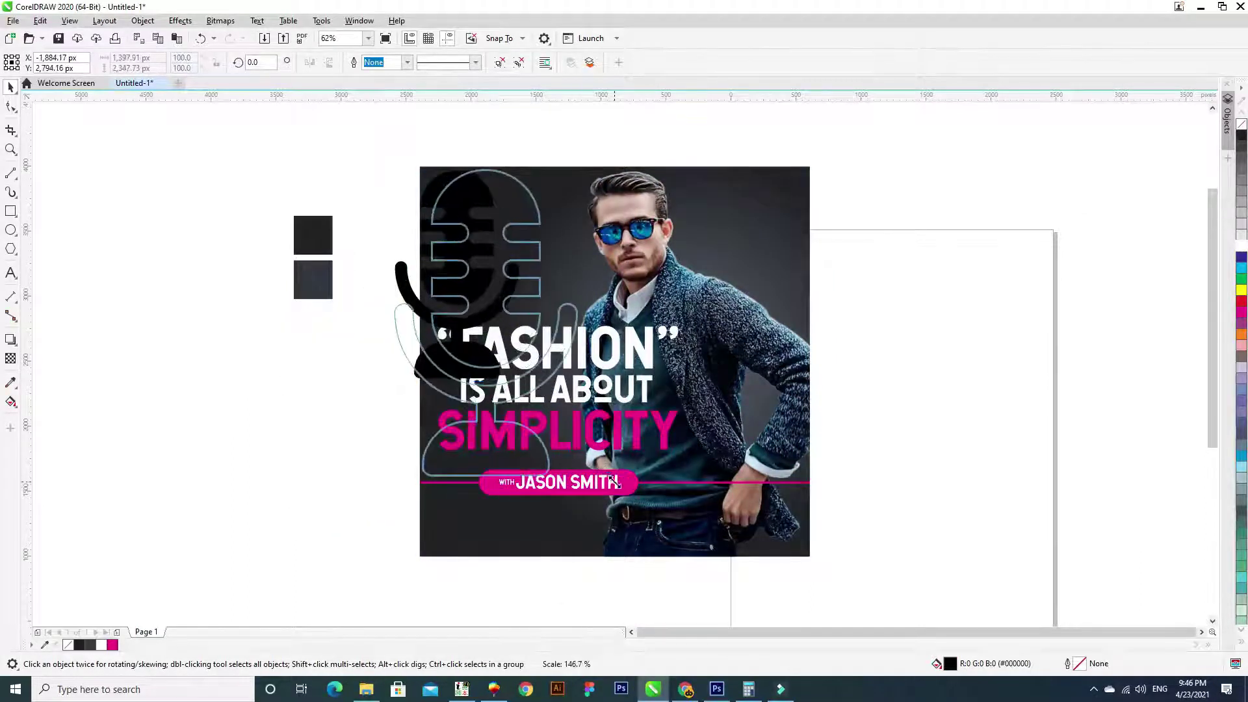
pyautogui.moveTo(583, 453); pyautogui.dragTo(576, 472)
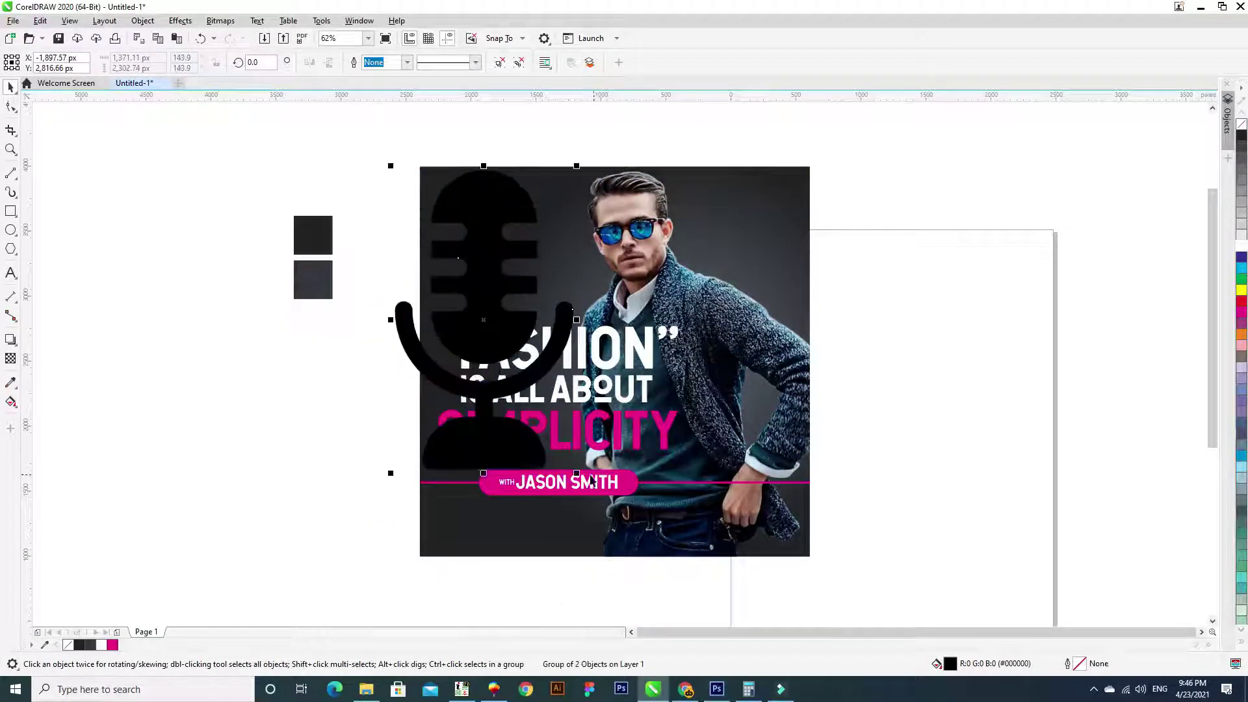
pyautogui.click(149, 26)
pyautogui.click(337, 77)
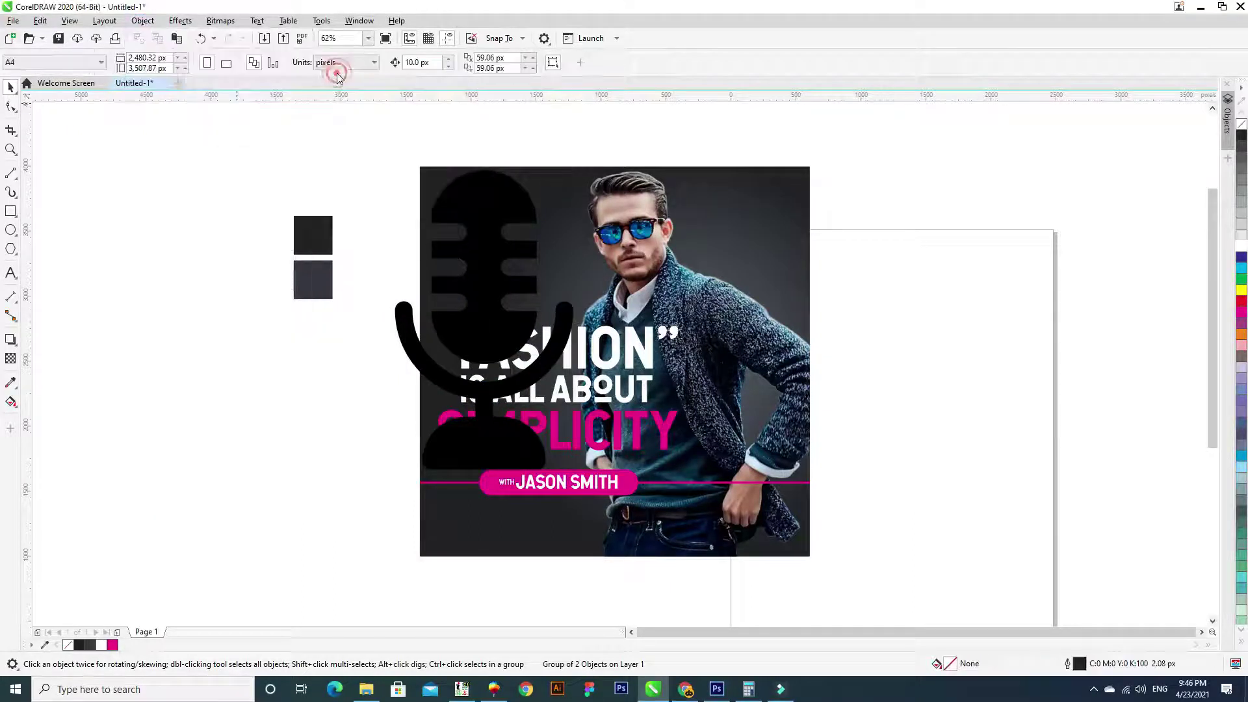
pyautogui.click(715, 194)
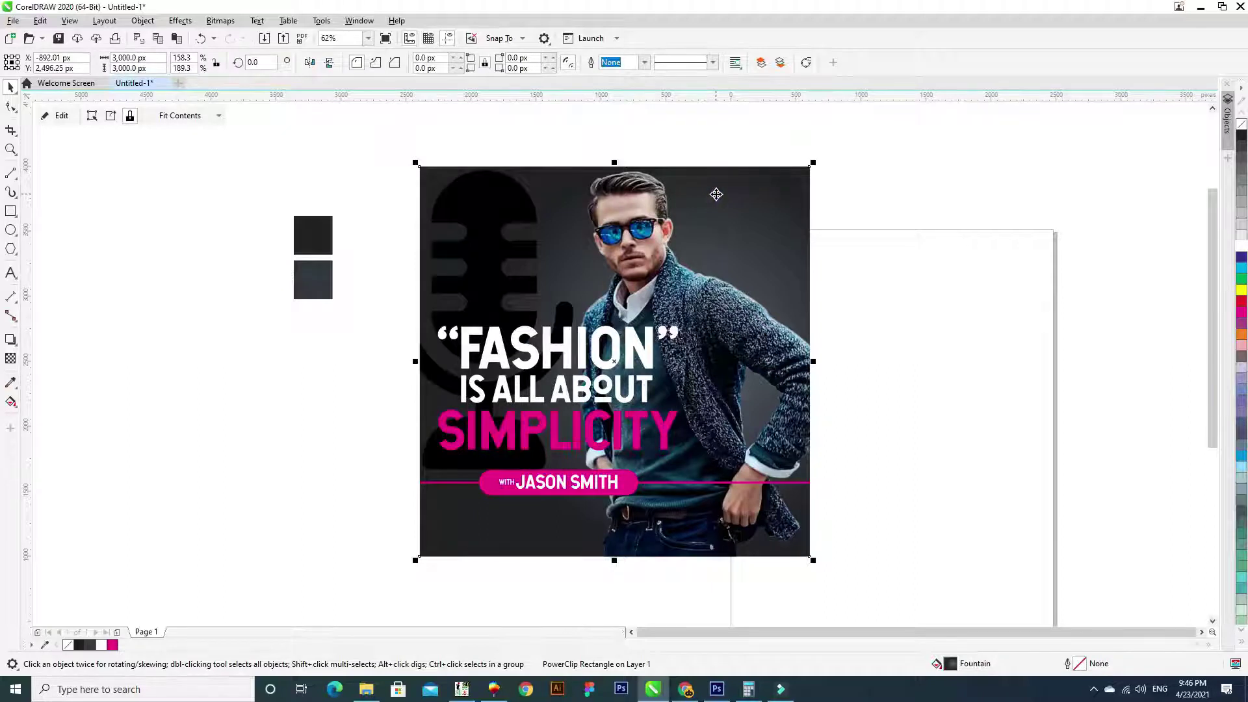
# Step: Inside the PowerClip, fill the microphone light grey (K:10)
pyautogui.doubleClick(557, 451)
pyautogui.click(501, 335)
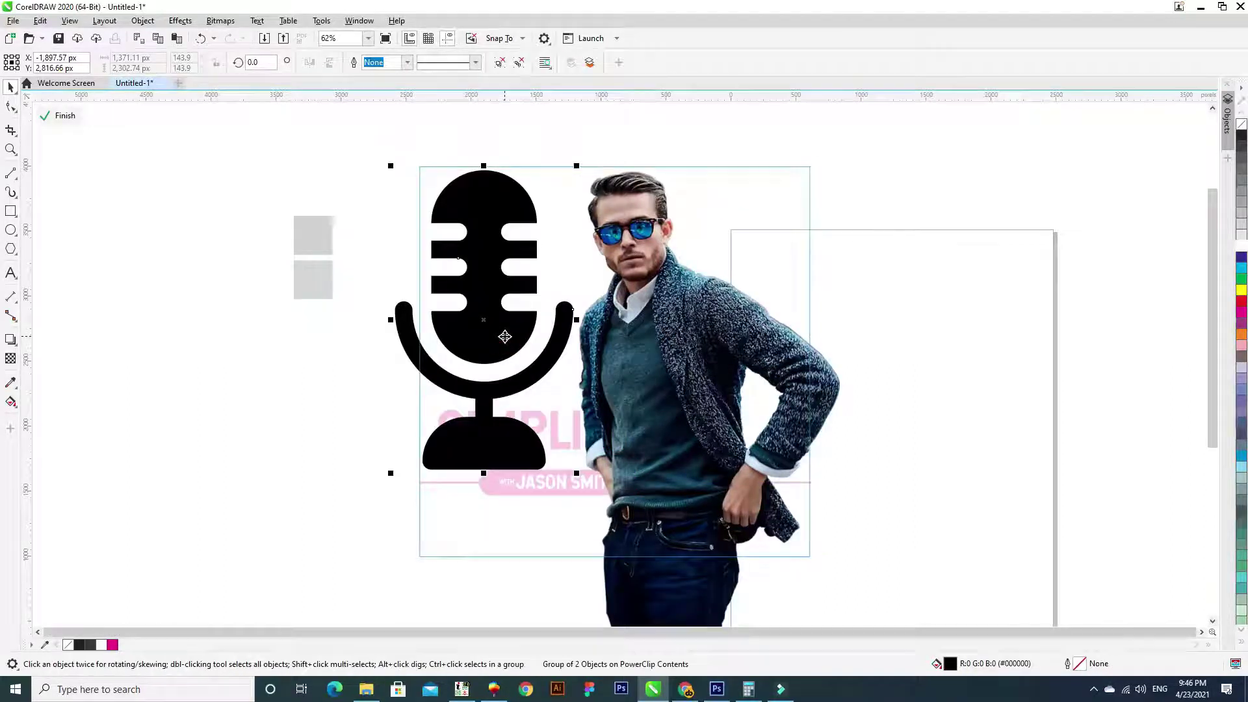
pyautogui.click(1241, 239)
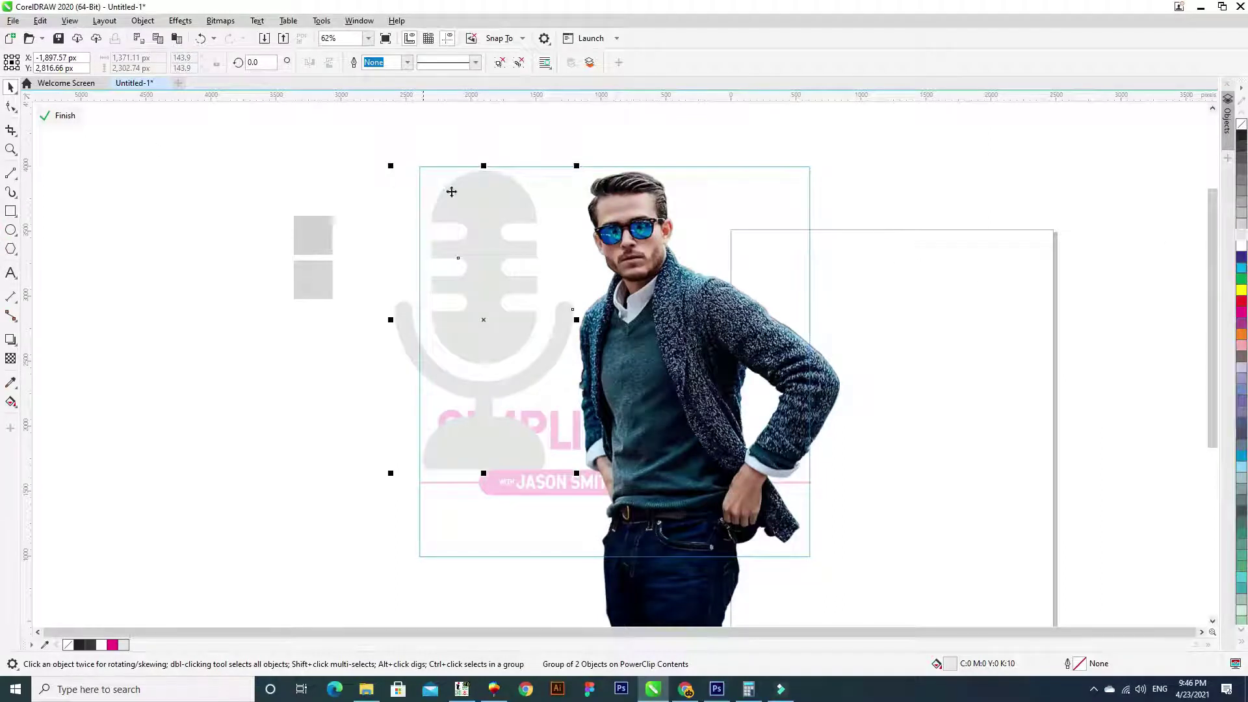
pyautogui.click(64, 117)
# Step: Give the microphone uniform transparency of about 69
pyautogui.doubleClick(503, 257)
pyautogui.click(10, 358)
pyautogui.click(30, 61)
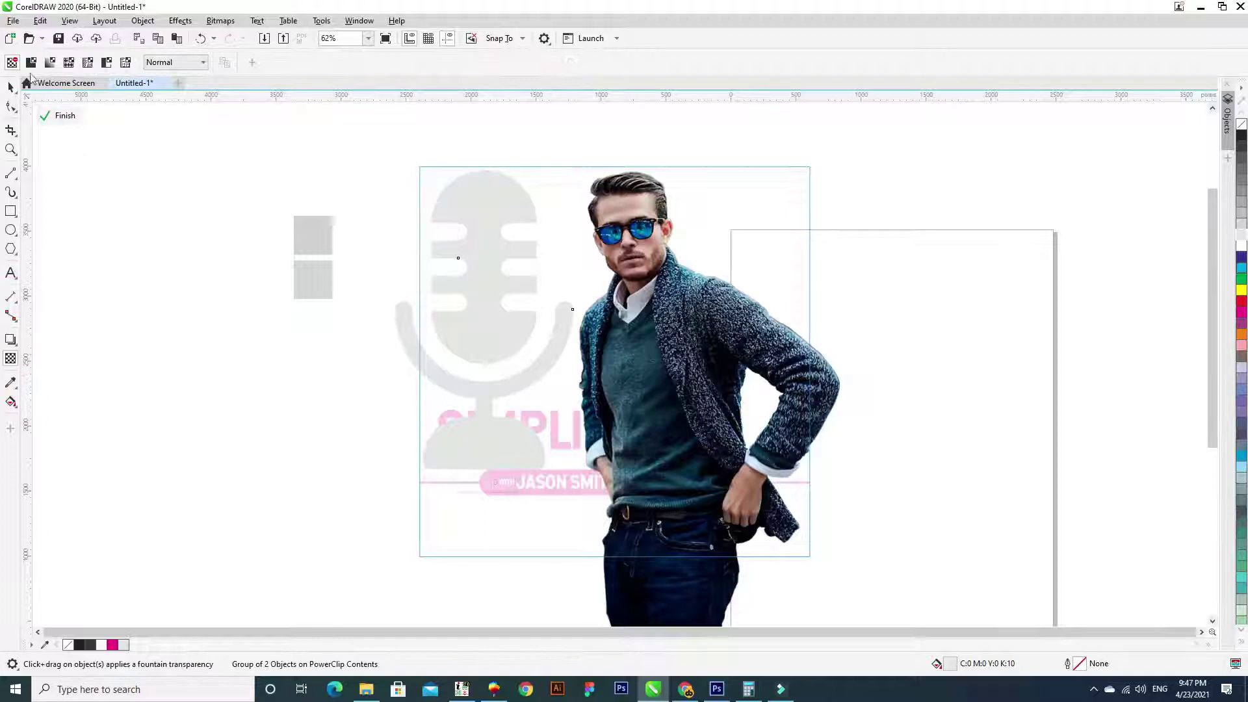
pyautogui.click(277, 63)
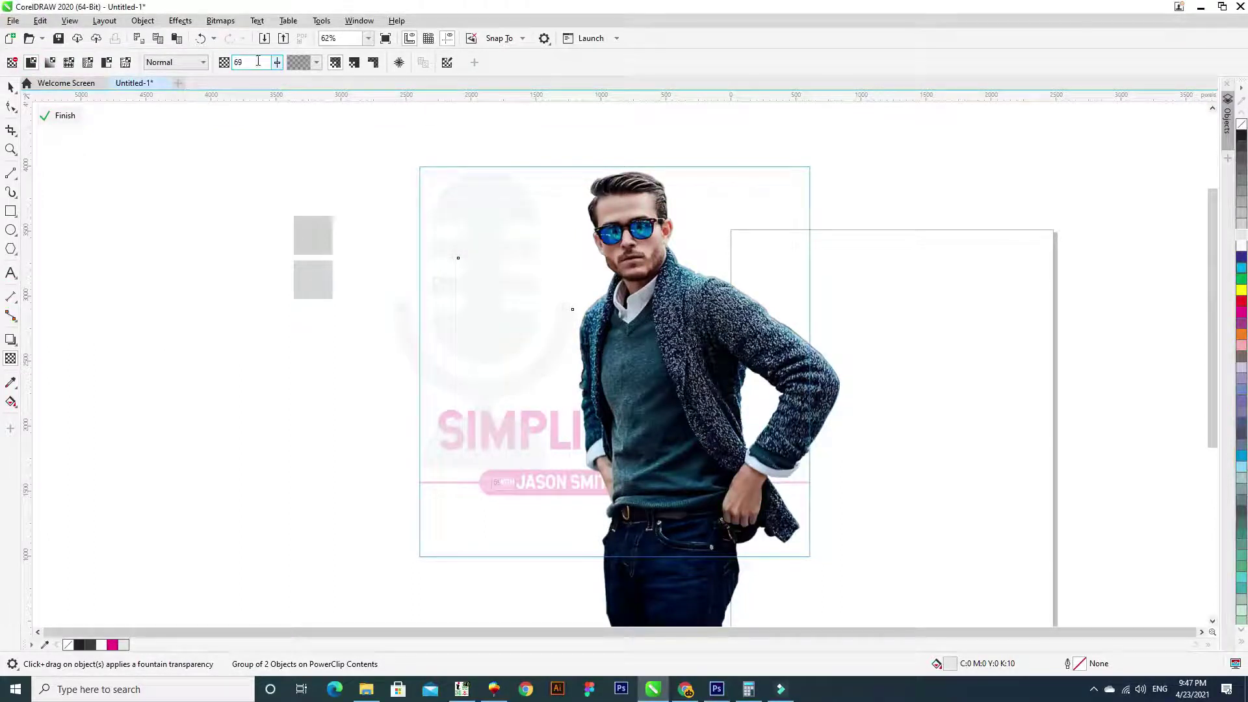
pyautogui.doubleClick(262, 61)
pyautogui.click(63, 116)
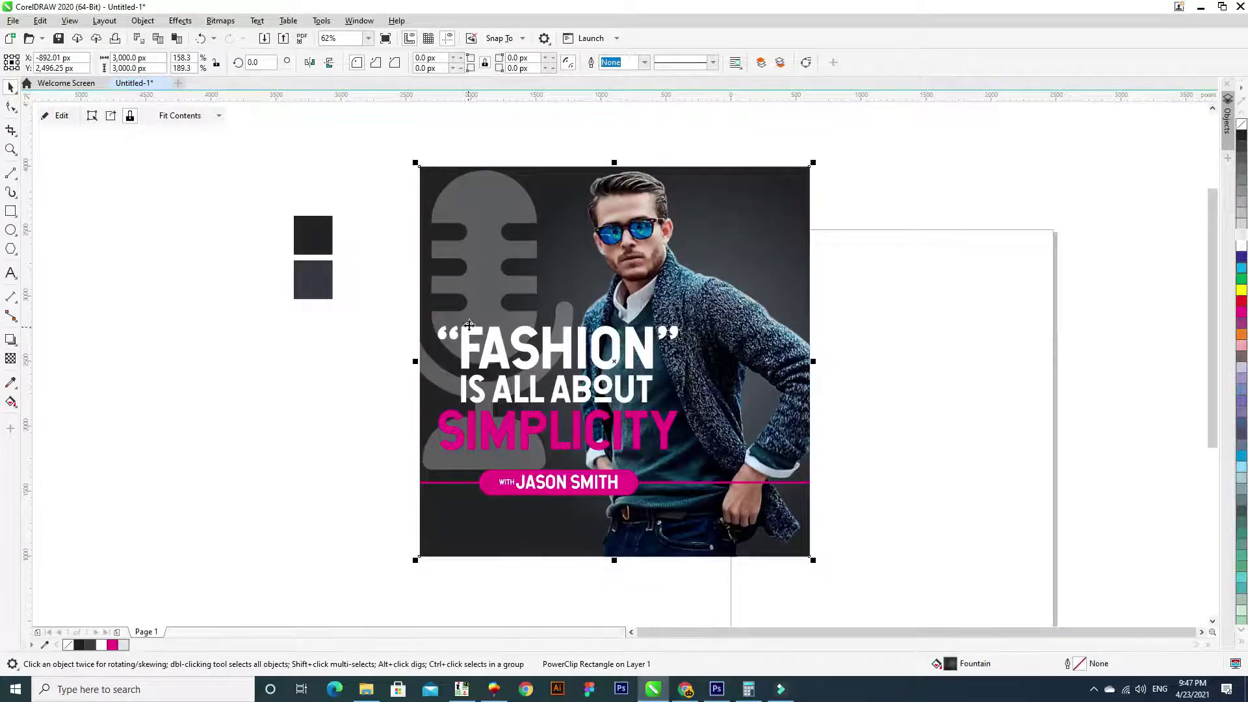
# Step: Enlarge the microphone slightly within the poster frame
pyautogui.keyDown('ctrl'); pyautogui.click(491, 340); pyautogui.keyUp('ctrl')
pyautogui.moveTo(578, 477); pyautogui.dragTo(585, 489)
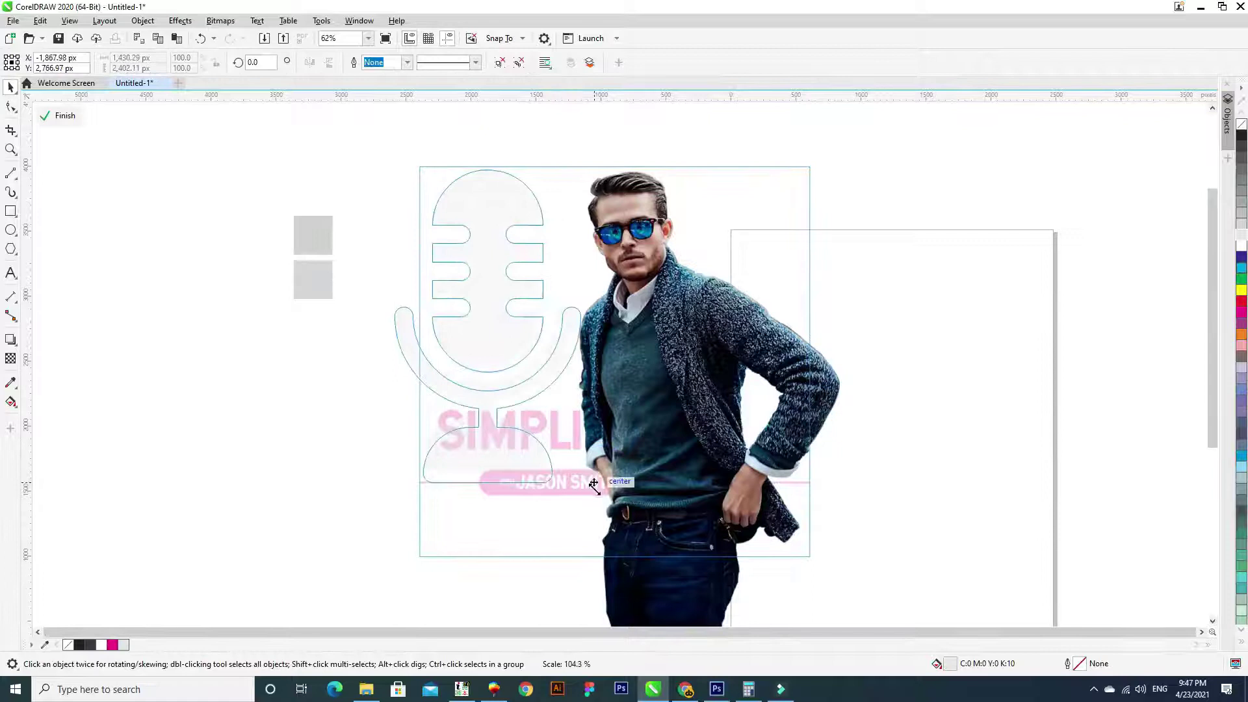
pyautogui.click(63, 116)
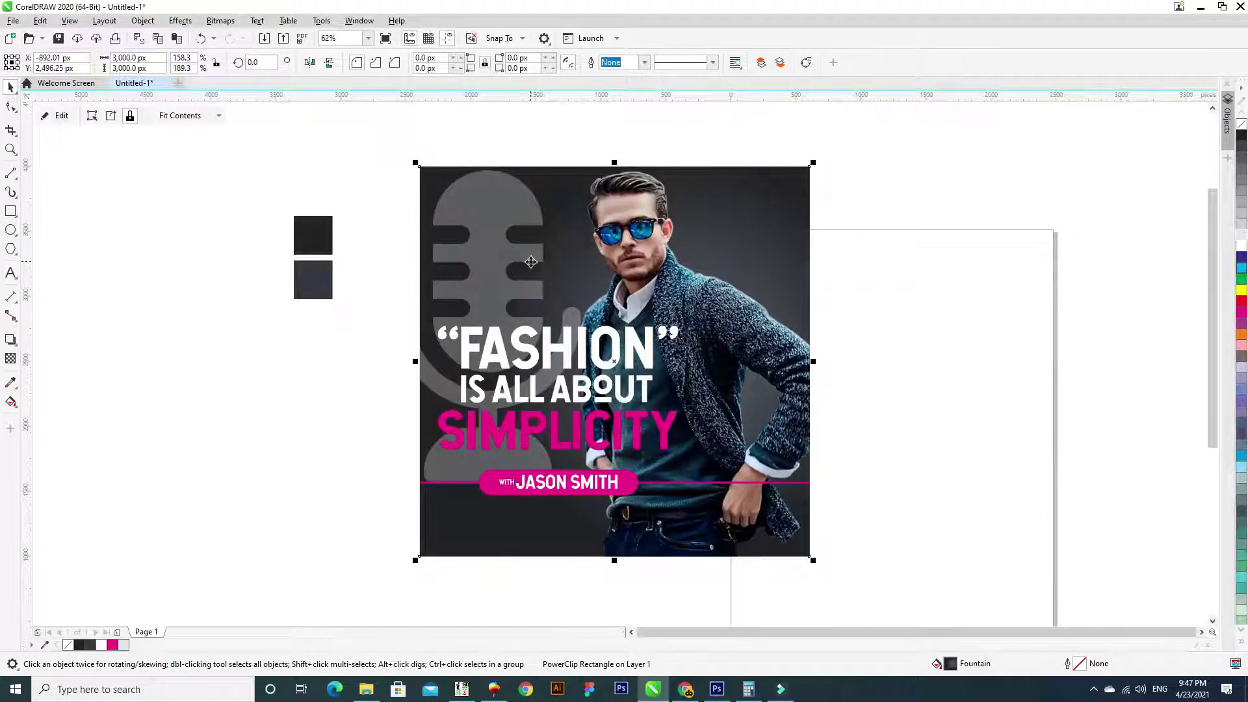
pyautogui.keyDown('ctrl'); pyautogui.click(525, 271); pyautogui.keyUp('ctrl')
# Step: Draw a black square covering the frame and bring the model photo in front of it
pyautogui.click(10, 211)
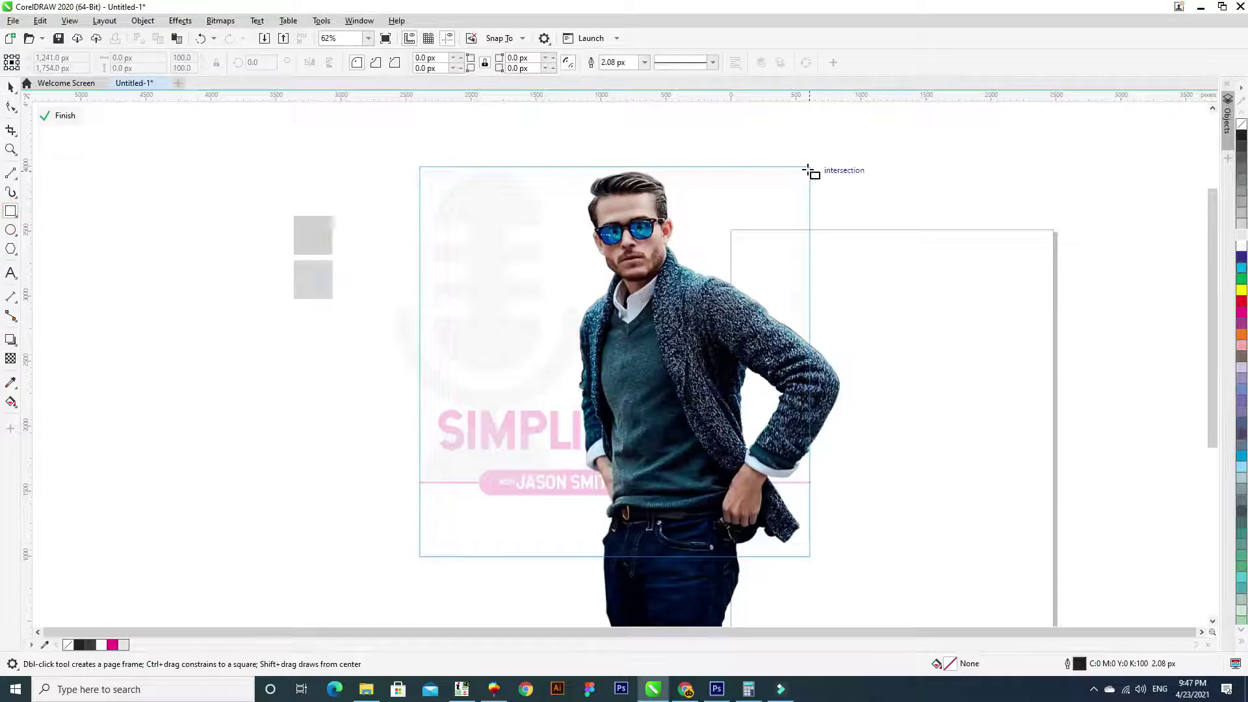
pyautogui.moveTo(809, 167); pyautogui.dragTo(419, 556)
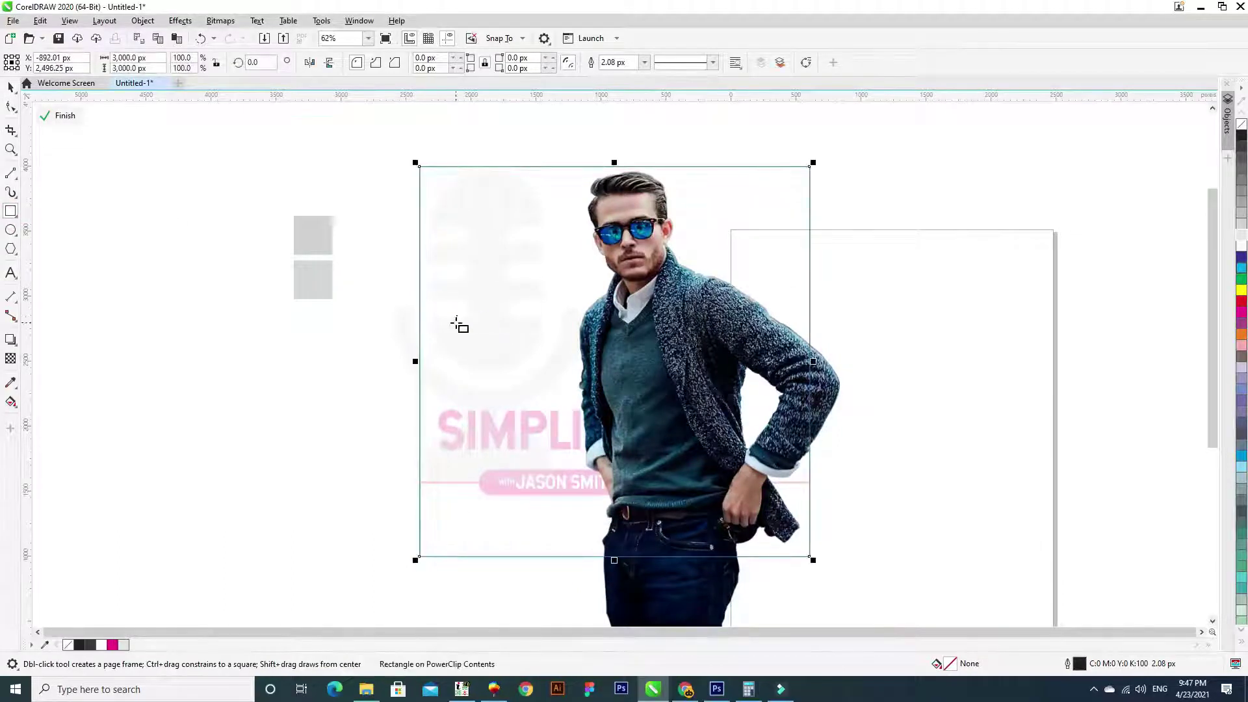
pyautogui.click(1241, 135)
pyautogui.rightClick(822, 372)
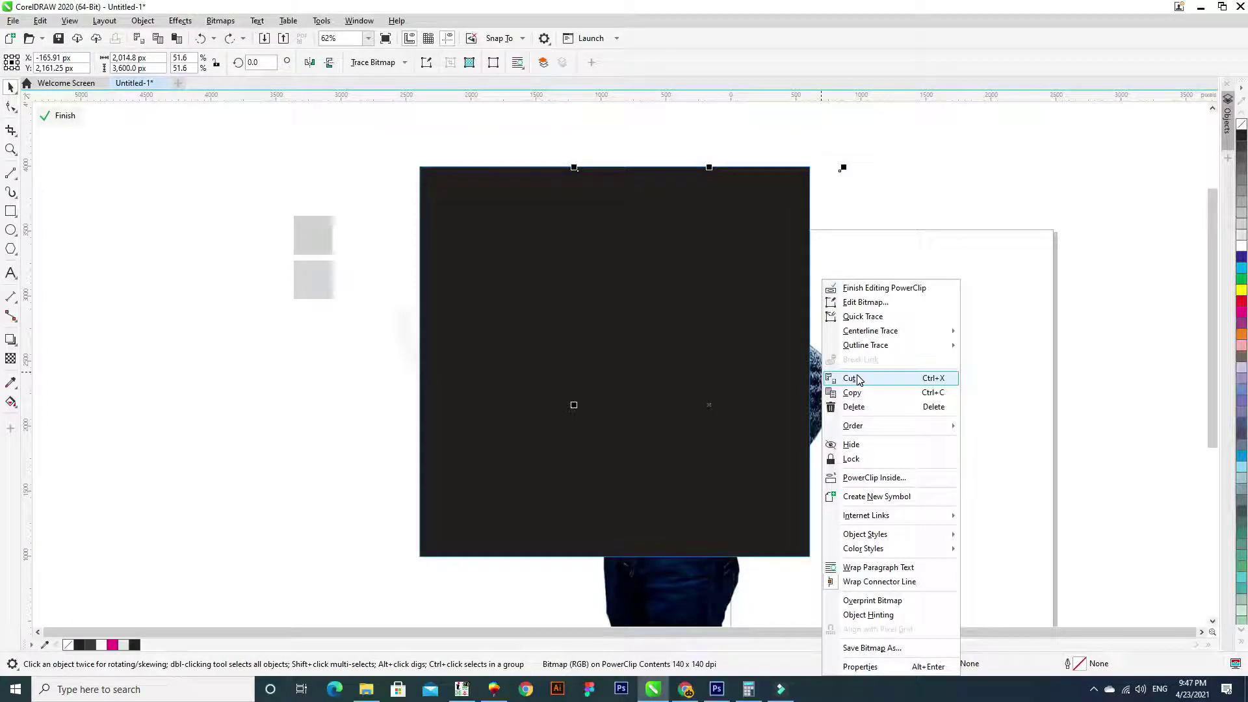
pyautogui.moveTo(852, 426)
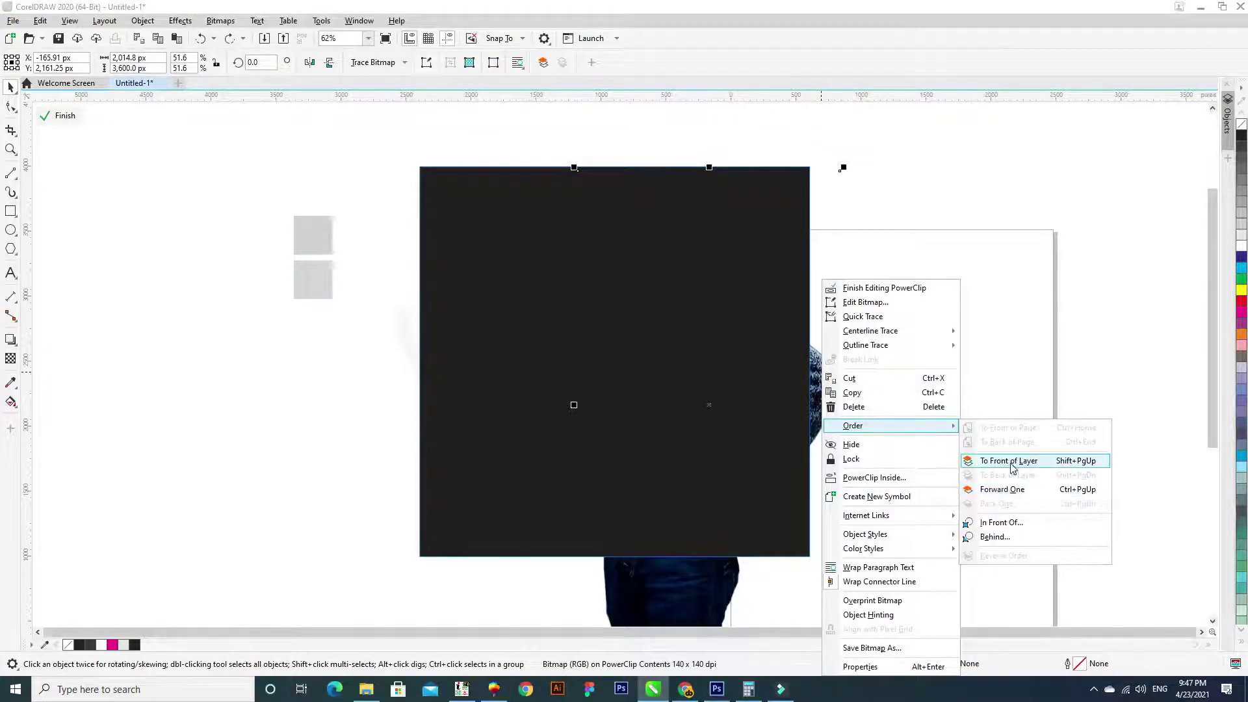
pyautogui.click(1009, 460)
# Step: Set the black square to uniform transparency of about 82
pyautogui.click(12, 359)
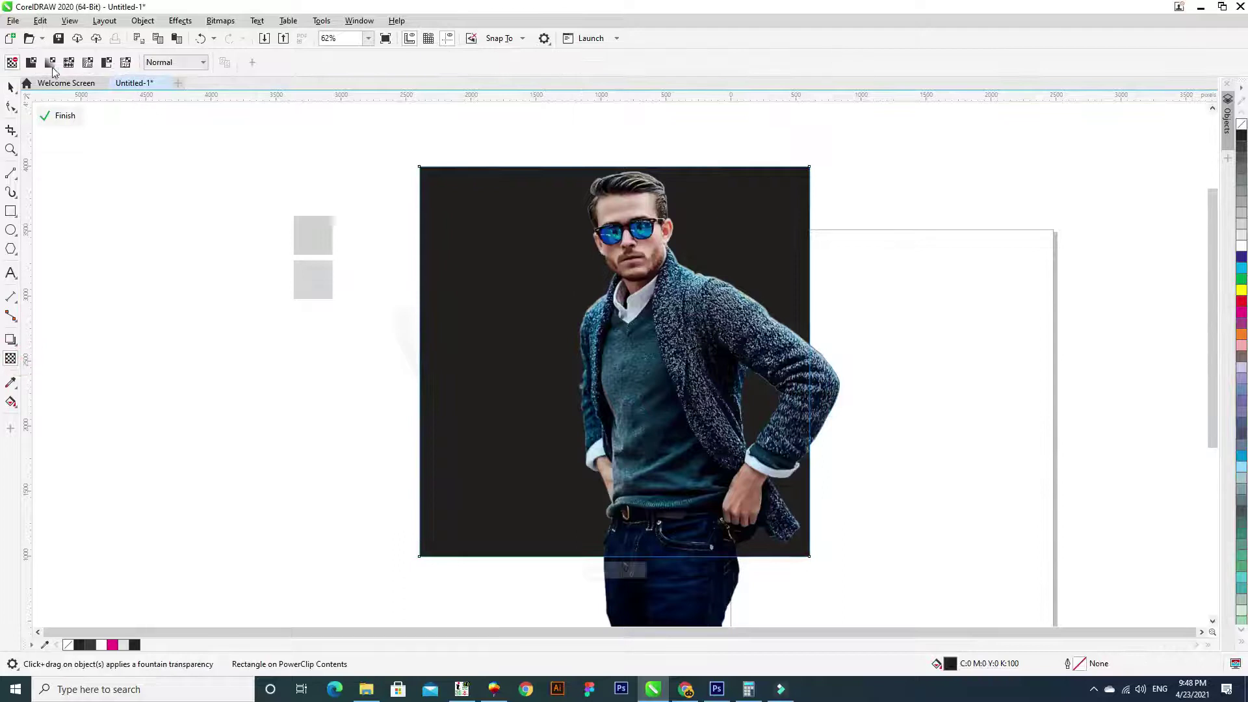
pyautogui.click(31, 62)
pyautogui.moveTo(274, 63); pyautogui.dragTo(282, 65)
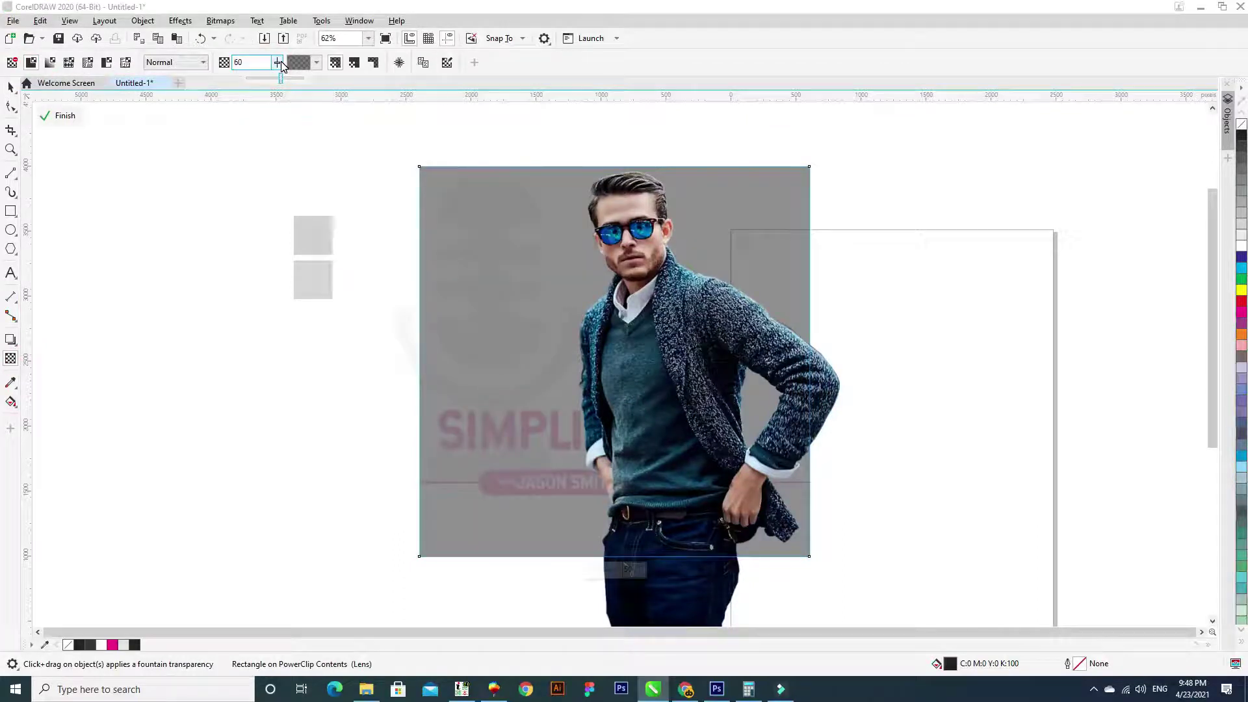
pyautogui.click(275, 65)
pyautogui.moveTo(283, 67); pyautogui.dragTo(282, 67)
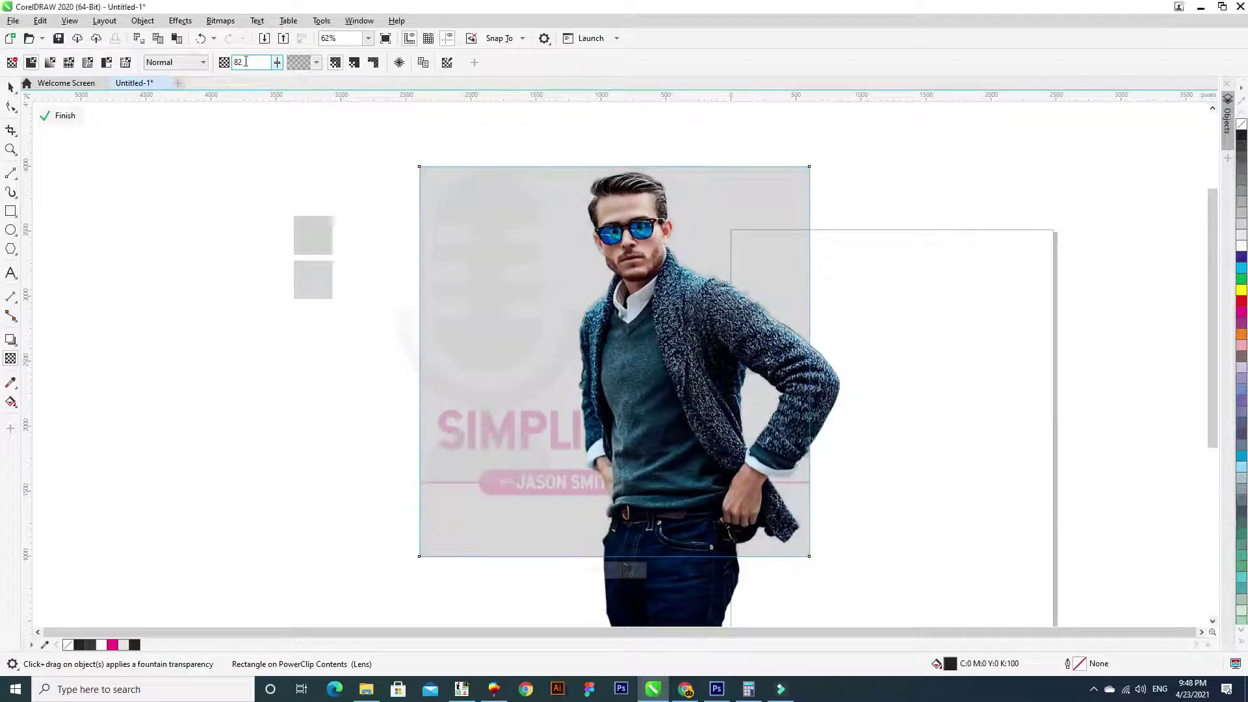
pyautogui.click(64, 116)
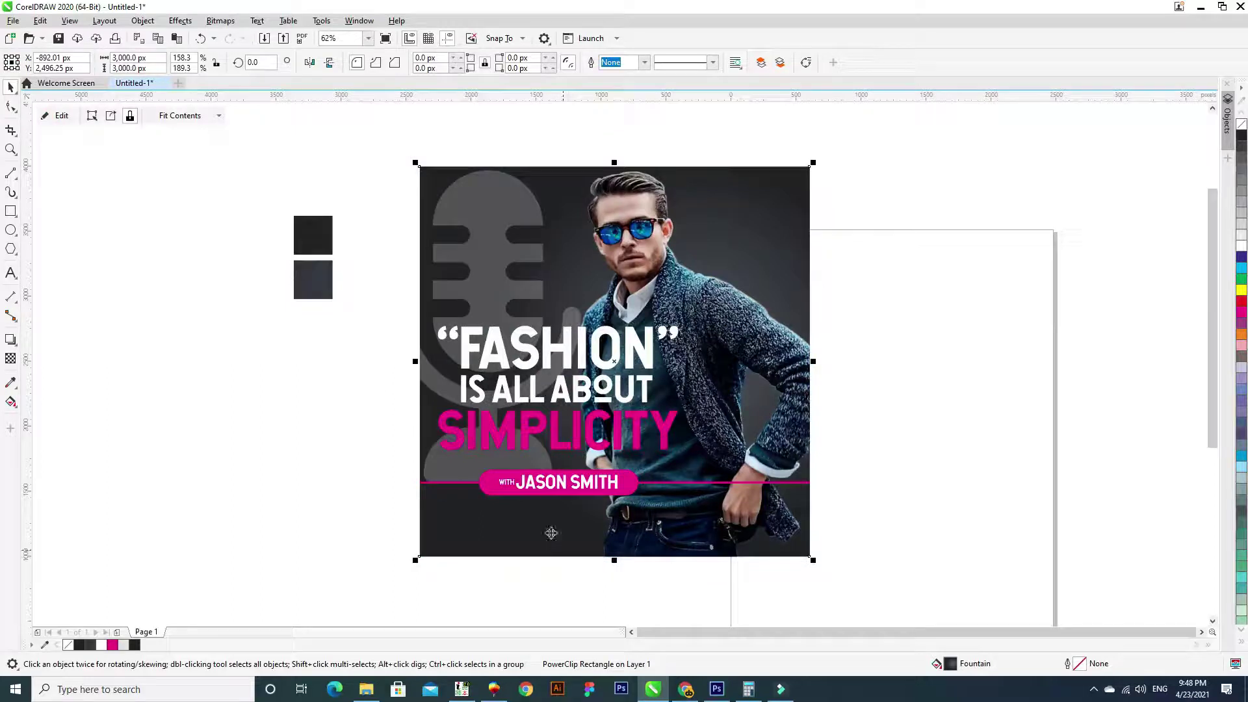
# Step: Select all the quote text and move it slightly lower
pyautogui.keyDown('ctrl'); pyautogui.click(572, 401); pyautogui.keyUp('ctrl')
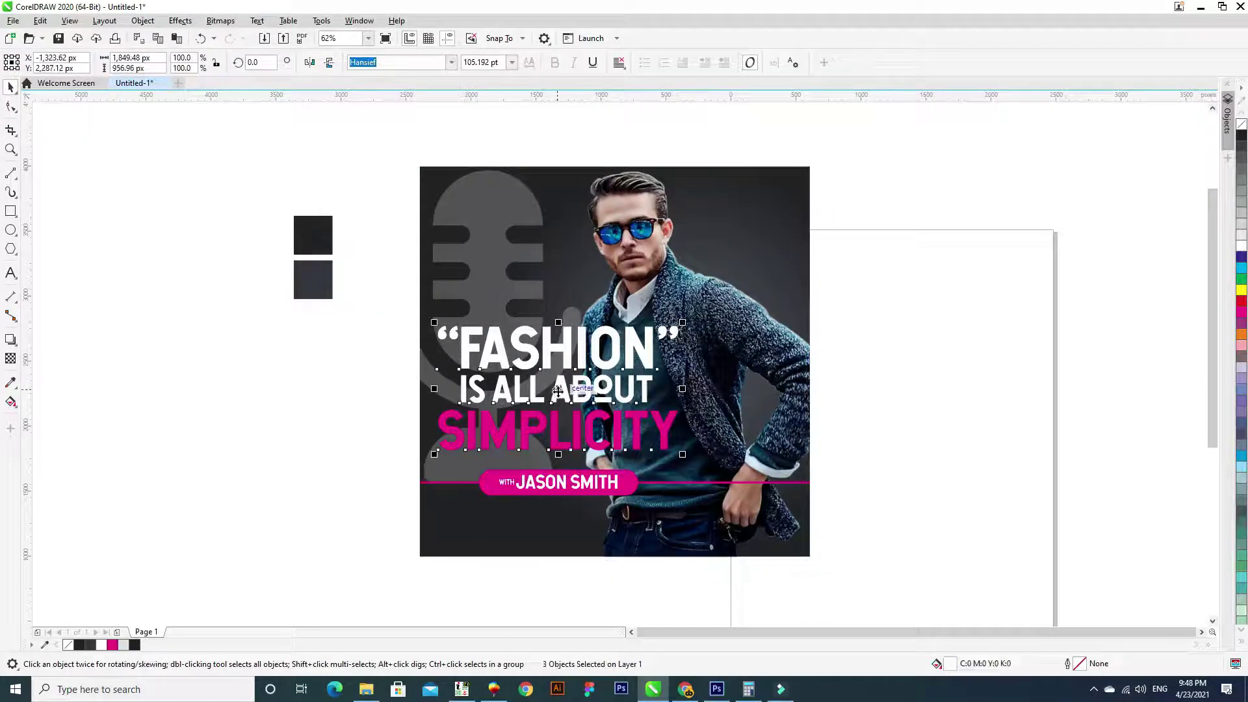
pyautogui.click(375, 433)
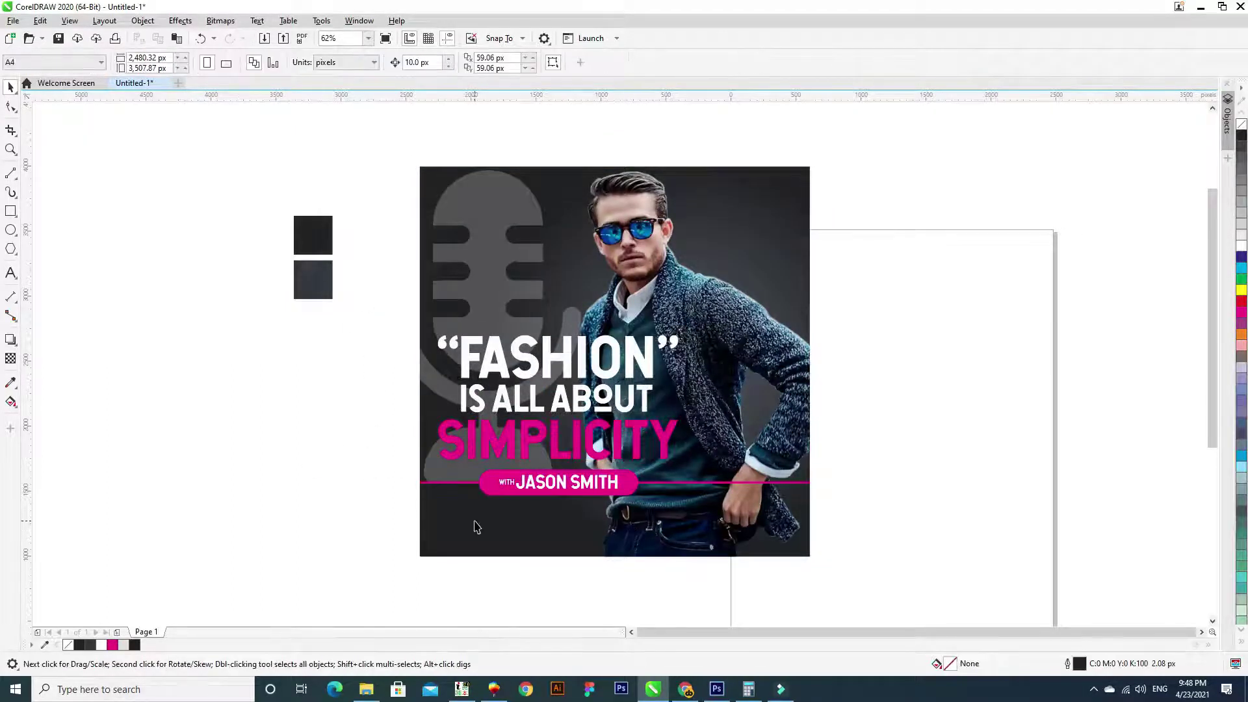
pyautogui.moveTo(928, 330); pyautogui.dragTo(363, 493)
pyautogui.scroll(2, 543, 384)
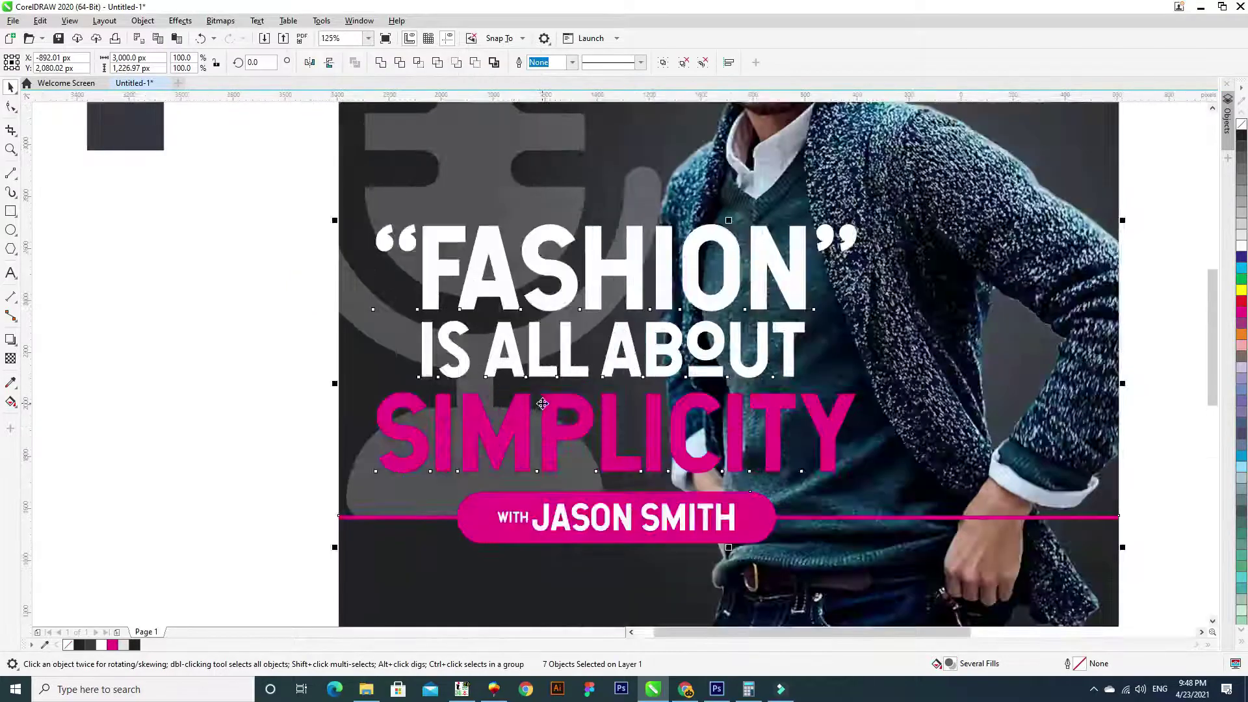
pyautogui.scroll(-2, 544, 384)
pyautogui.moveTo(544, 384); pyautogui.dragTo(543, 402)
pyautogui.click(931, 381)
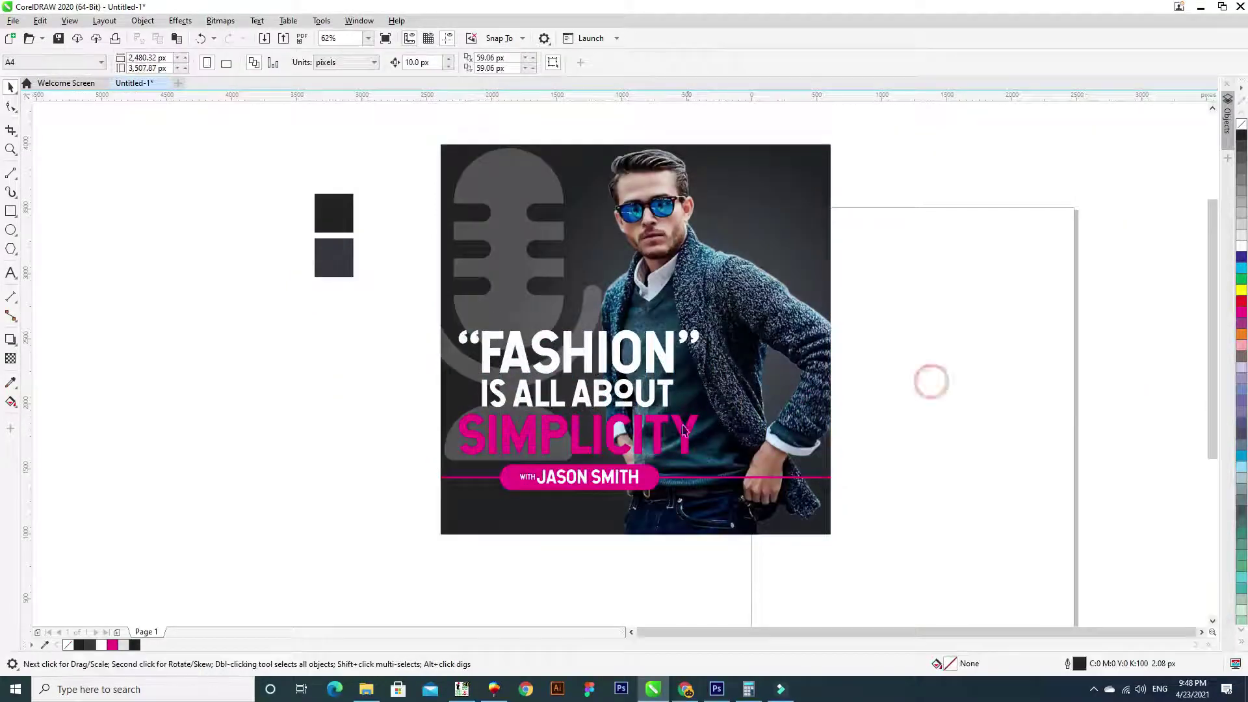
# Step: Enlarge the microphone slightly inside the PowerClip
pyautogui.keyDown('ctrl'); pyautogui.click(492, 290); pyautogui.keyUp('ctrl')
pyautogui.click(501, 278)
pyautogui.moveTo(601, 466); pyautogui.dragTo(614, 473)
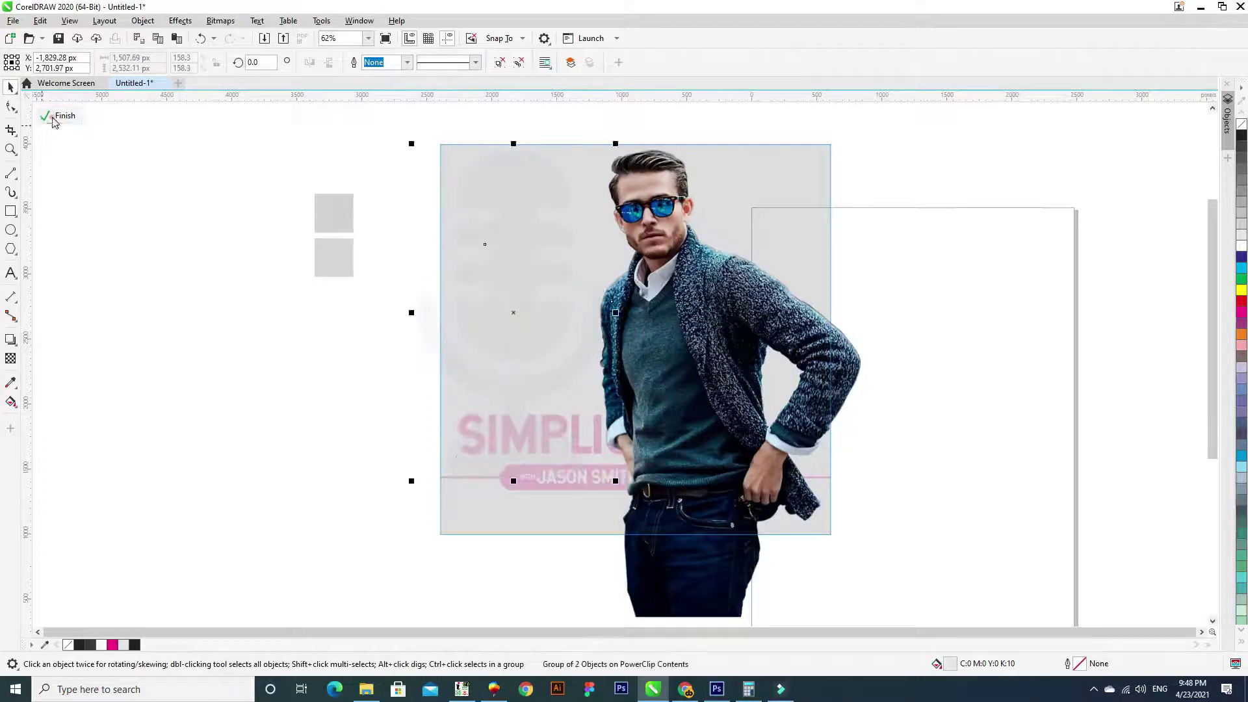
pyautogui.click(63, 116)
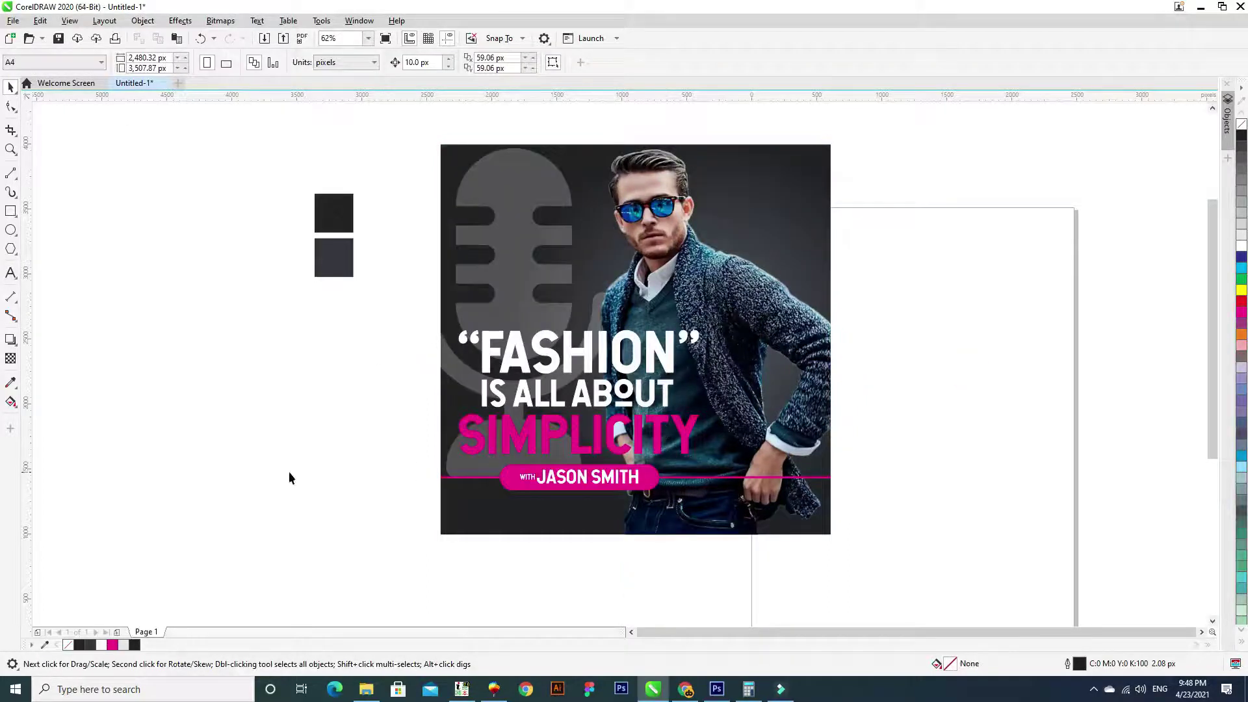
# Step: Delete the two small squares beside the poster and zoom to fit the whole design
pyautogui.moveTo(371, 162); pyautogui.dragTo(260, 335)
pyautogui.press('Delete')
pyautogui.scroll(1, 412, 395)
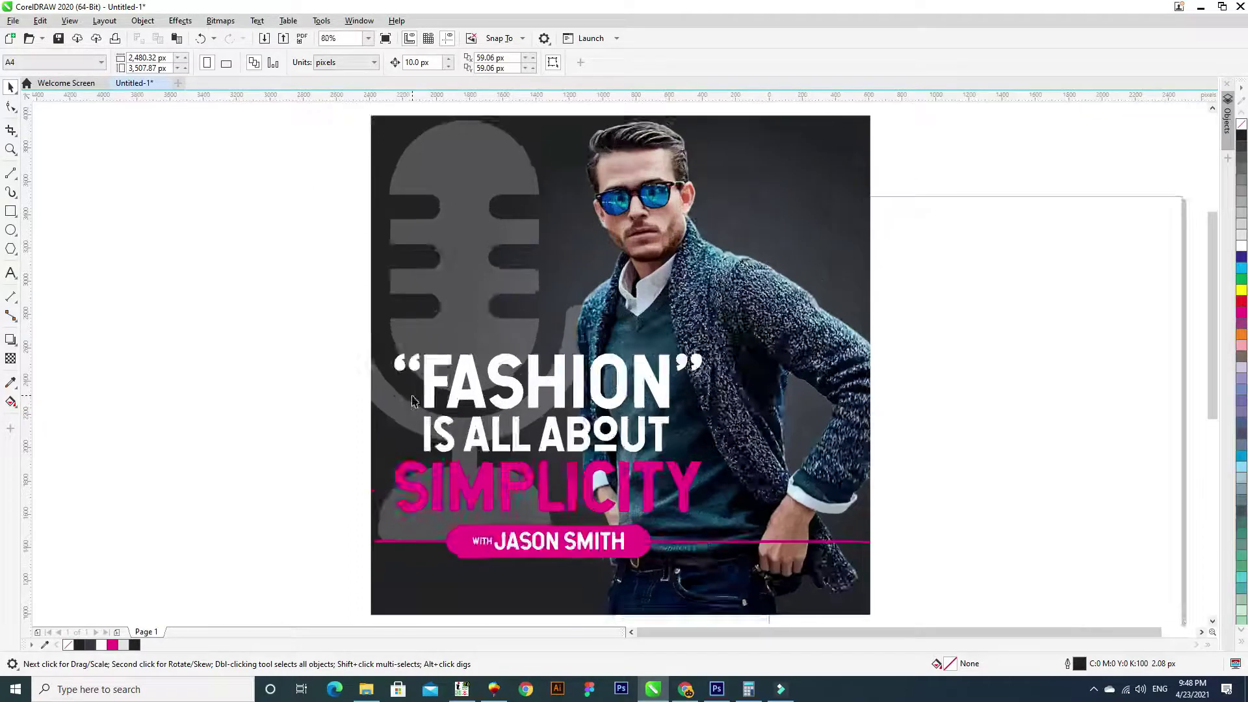
pyautogui.scroll(-5, 528, 333)
pyautogui.hotkey('ctrl', 'a')
pyautogui.hotkey('shift', 'F2')
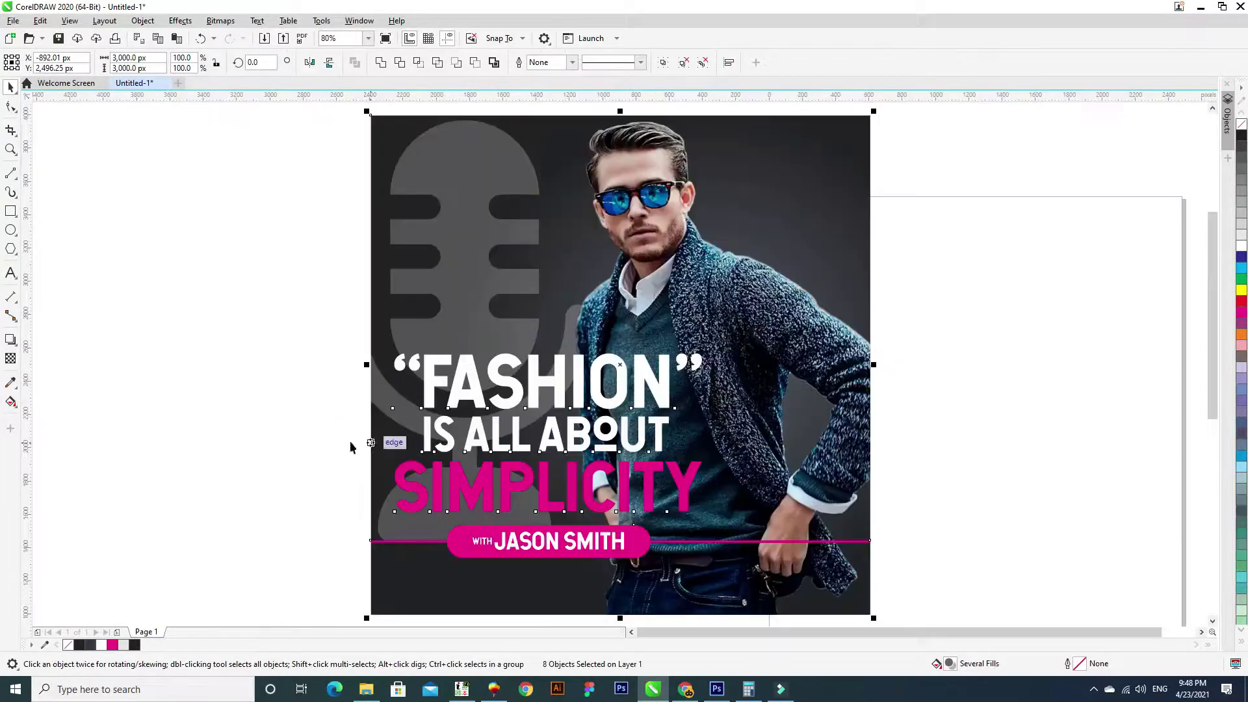